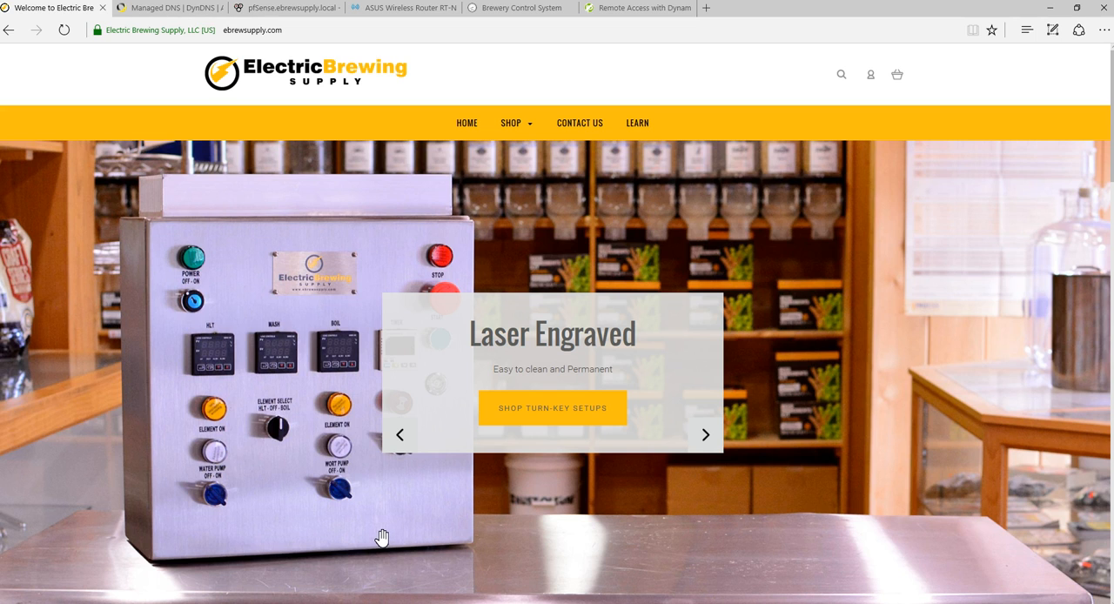
- Browse the featured slides on the Electric Brewing Supply home page
left_click(381, 526)
left_click(705, 435)
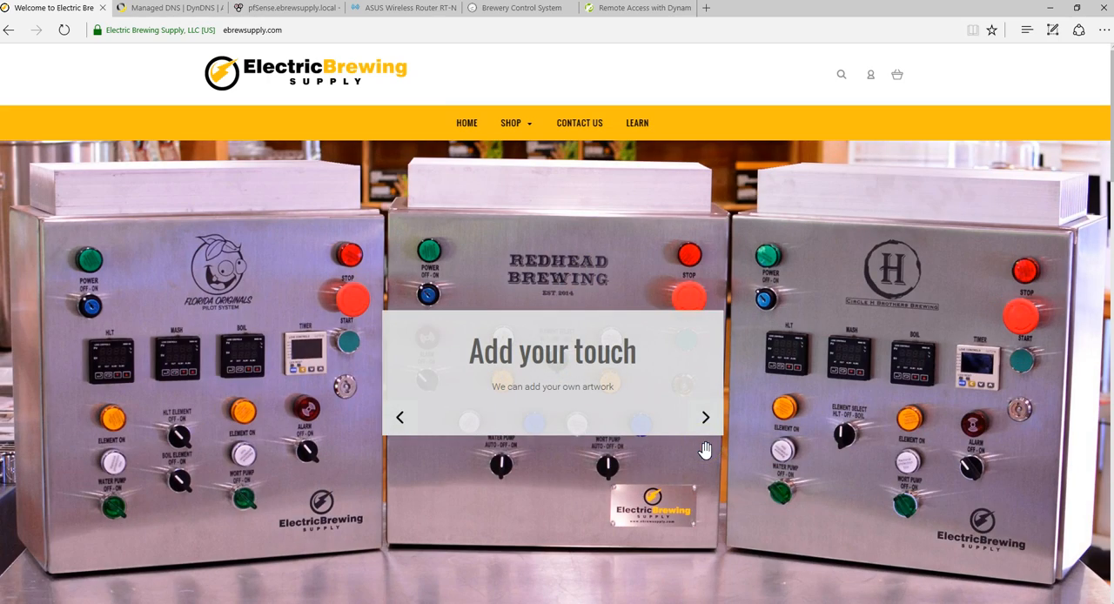
left_click(704, 417)
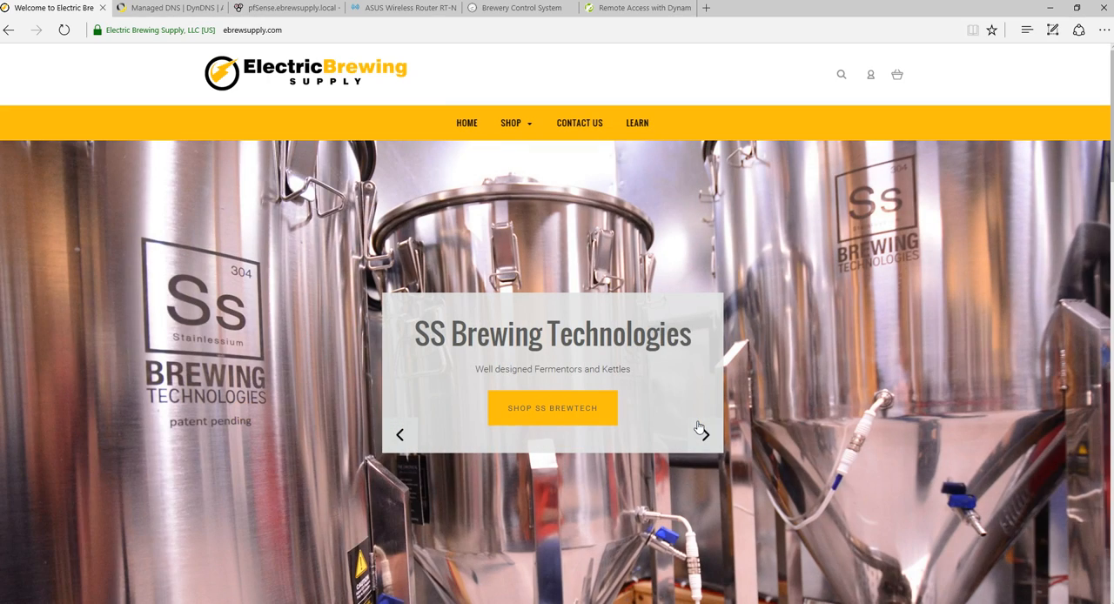
left_click(704, 431)
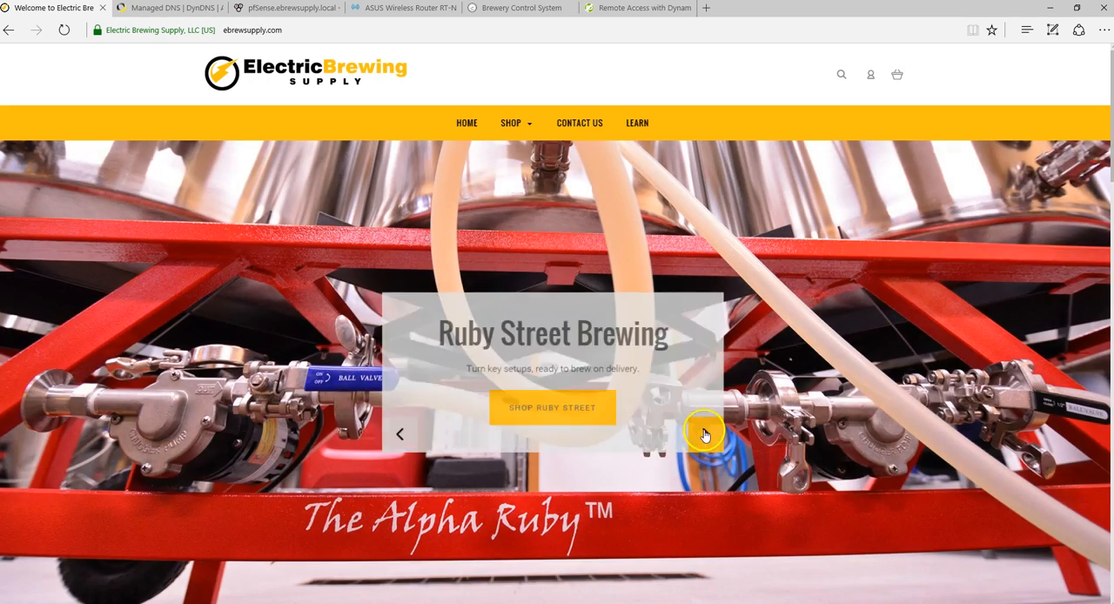
left_click(705, 436)
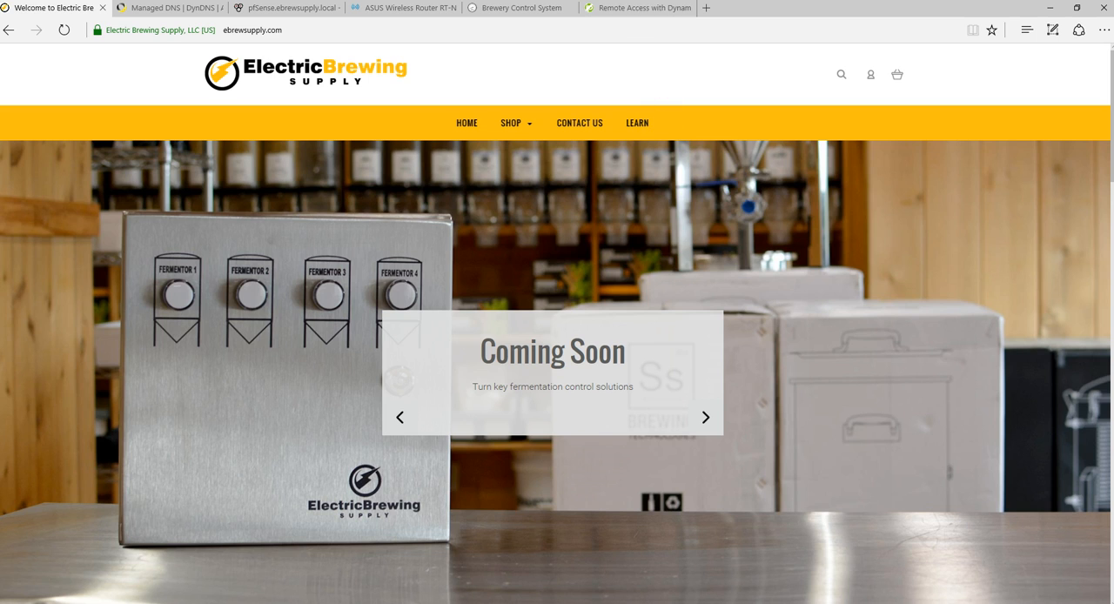
- Open the No-IP and Dyn pages and examine the yearly price of Dyn's Remote Access (DynDNS Pro) plan
left_click(631, 9)
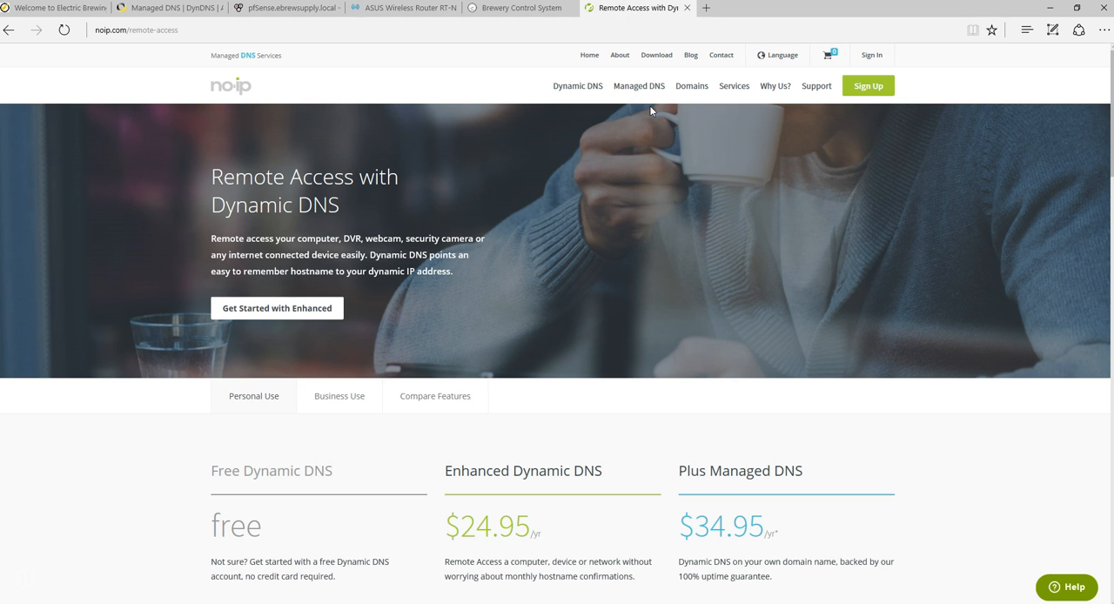
left_click(174, 8)
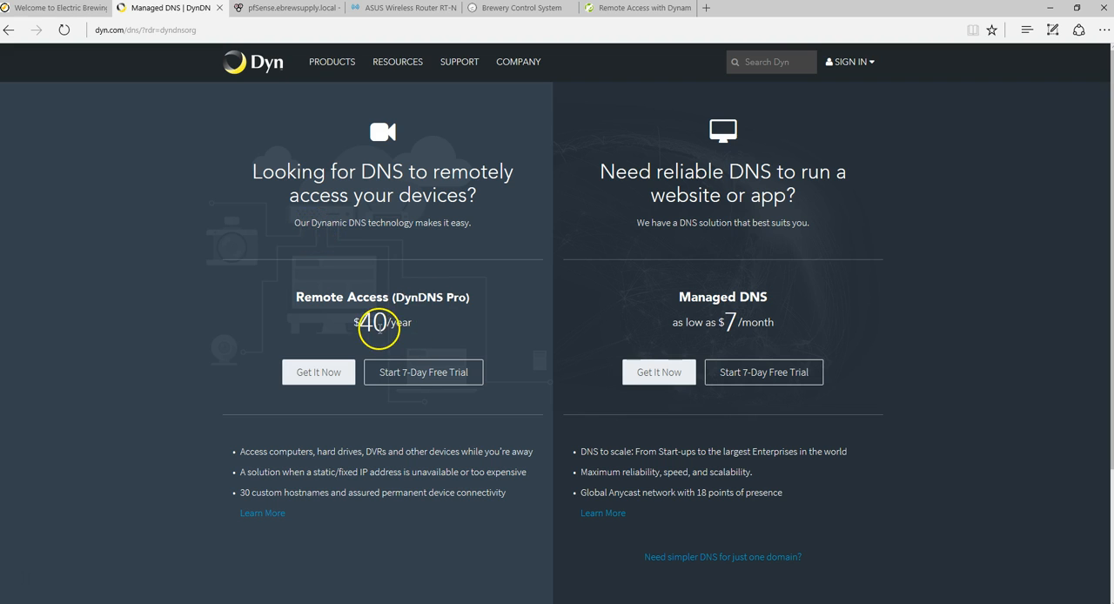
left_click_drag(358, 325, 454, 344)
left_click(454, 343)
left_click_drag(447, 342, 416, 326)
left_click_drag(417, 326, 359, 322)
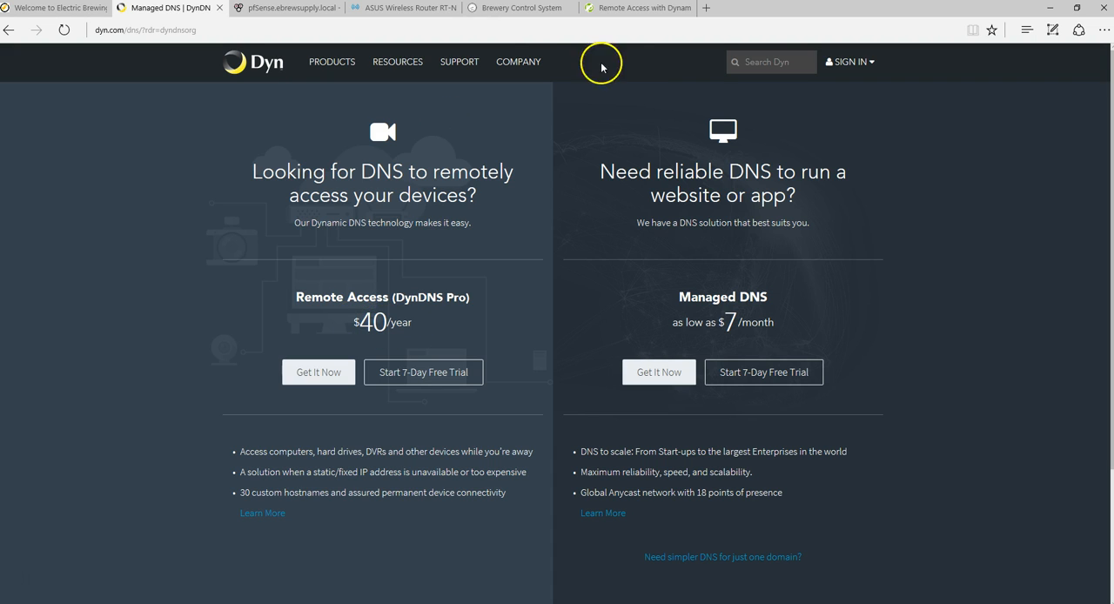
- Review No-IP's dynamic DNS plans and their feature comparison table, from the free plan to Plus Managed DNS
left_click(619, 8)
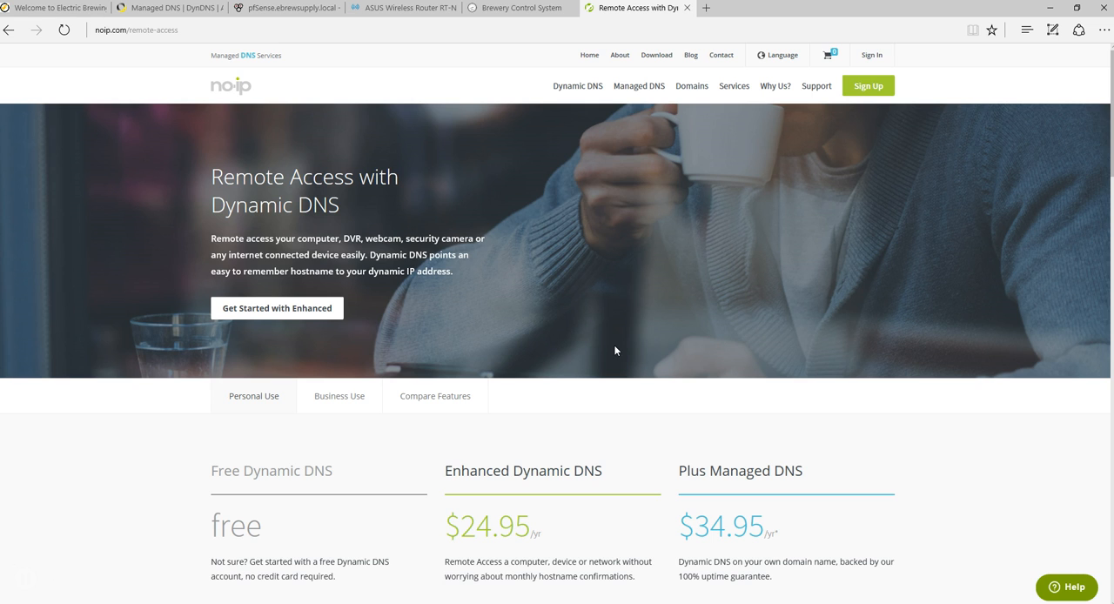
left_click(614, 352)
scroll(614, 355, "down", 6)
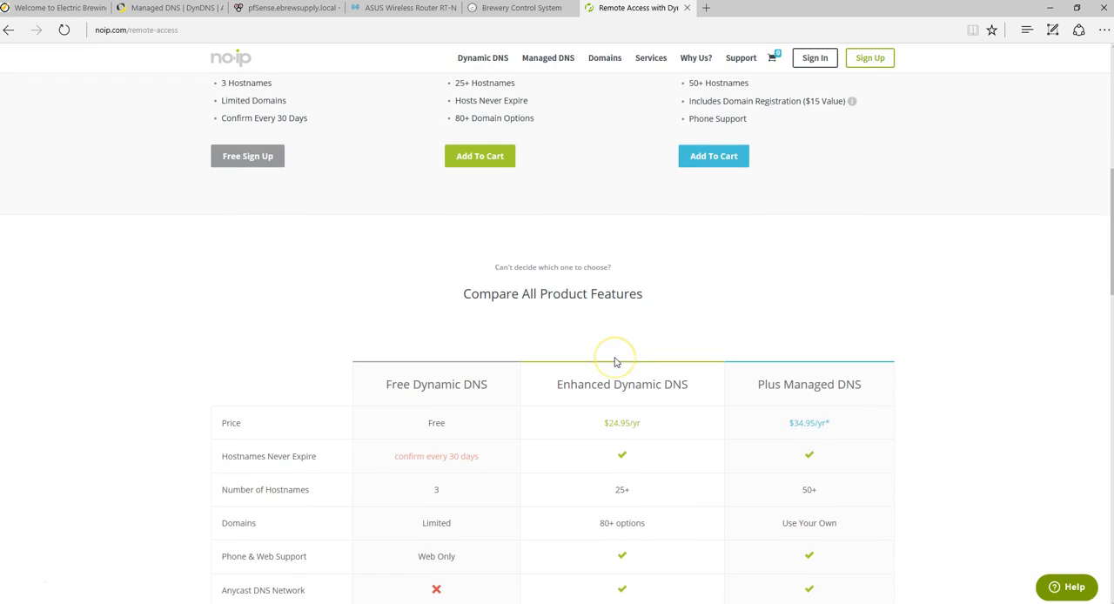
scroll(616, 362, "up", 1)
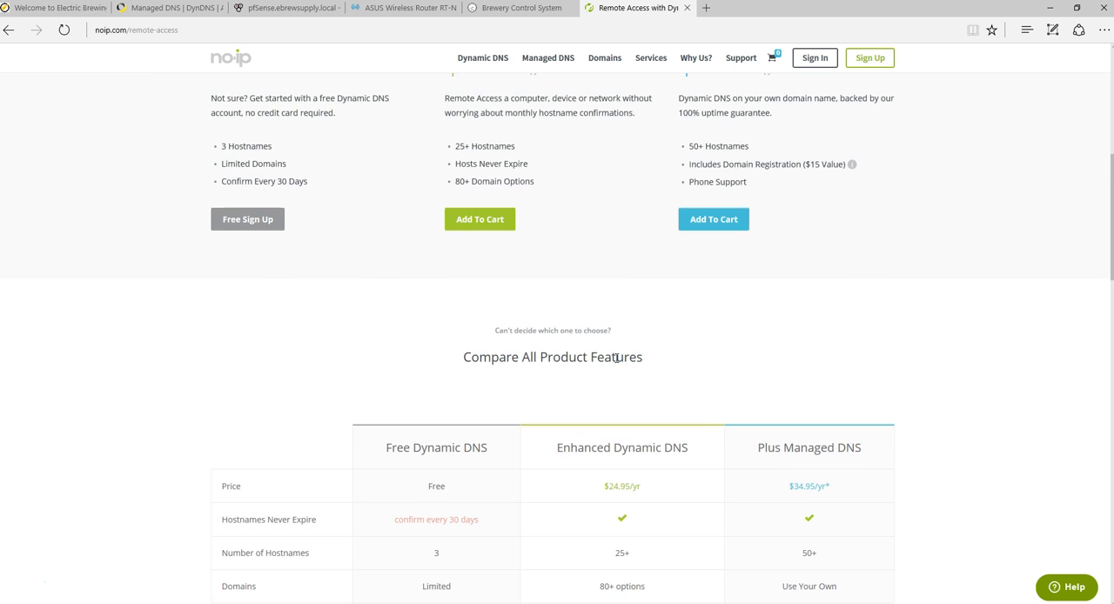
scroll(615, 357, "down", 6)
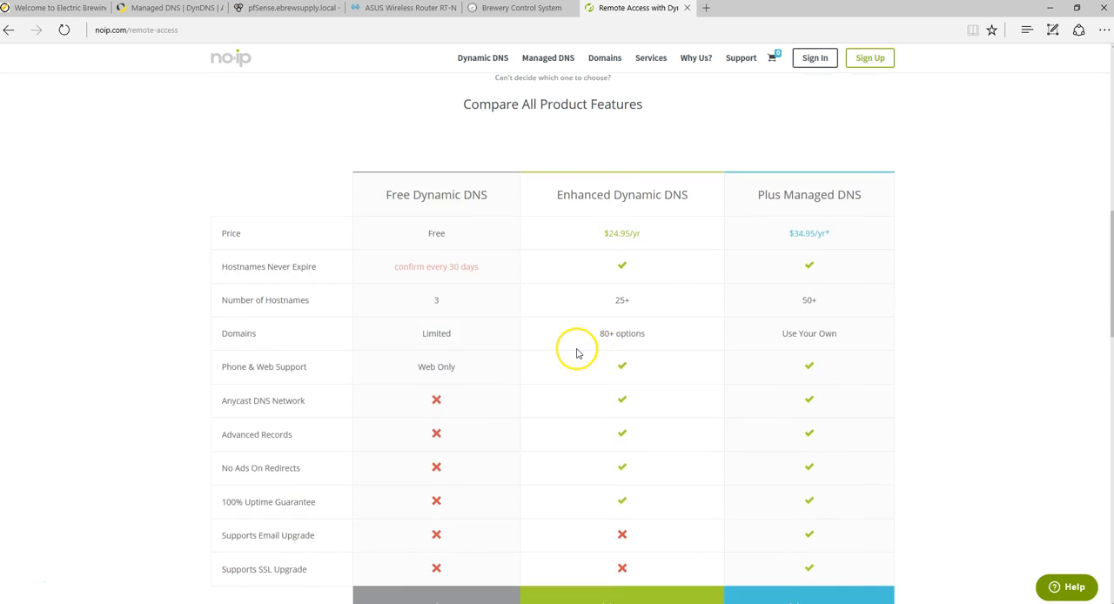
scroll(530, 362, "down", 1)
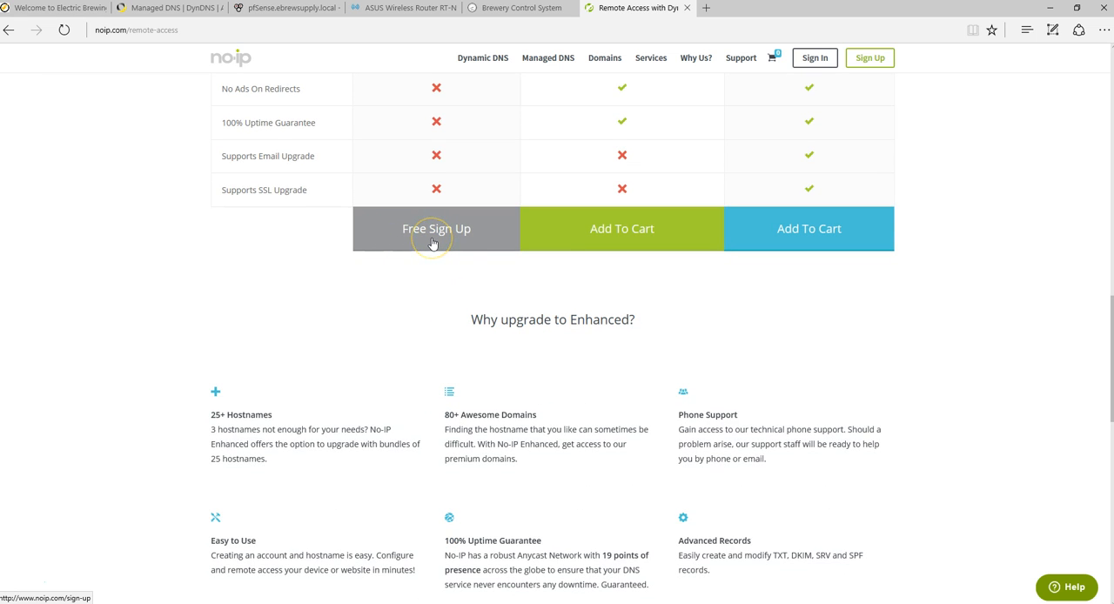
scroll(433, 242, "up", 4)
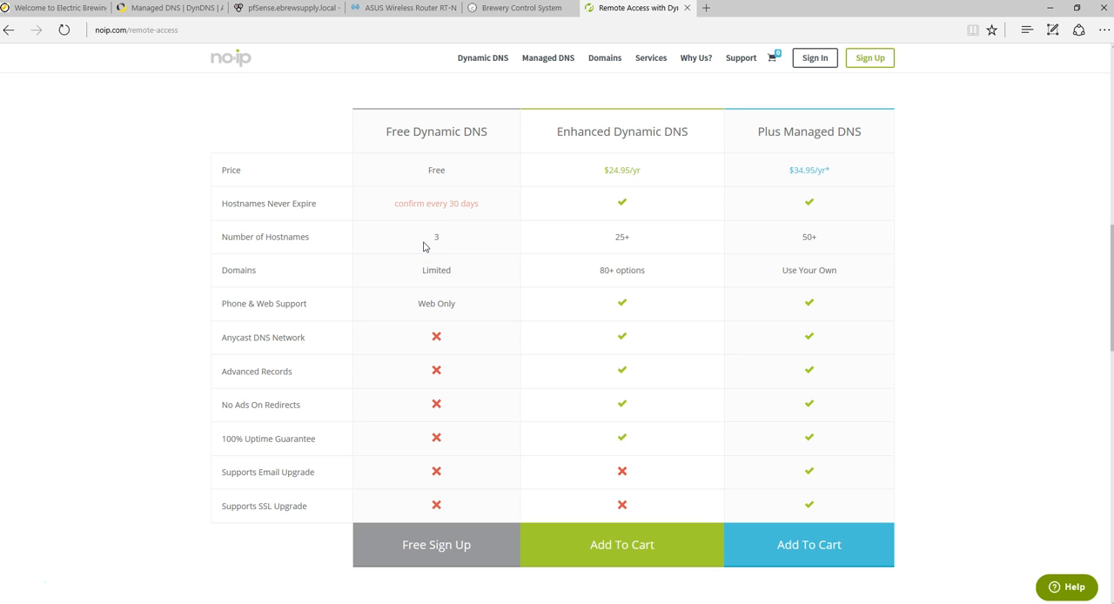
scroll(671, 303, "up", 3)
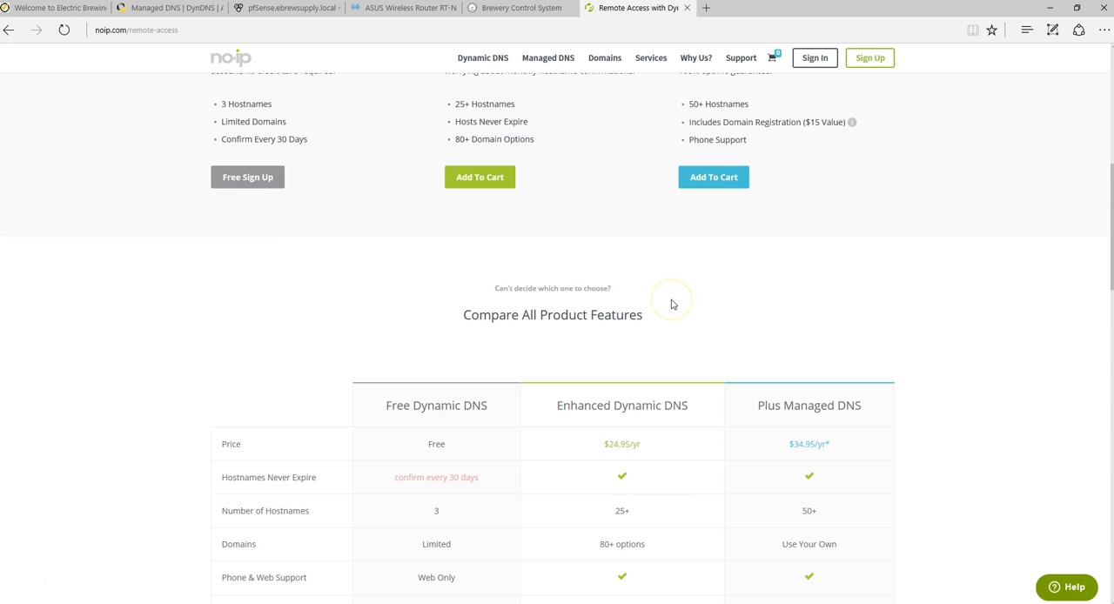
scroll(672, 303, "up", 2)
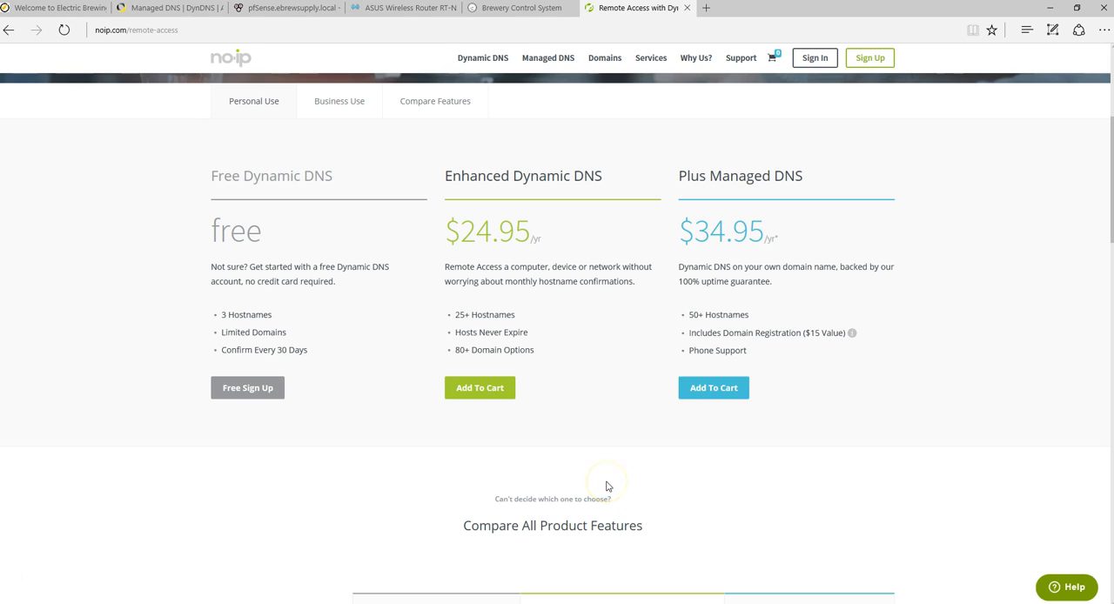
left_click(432, 15)
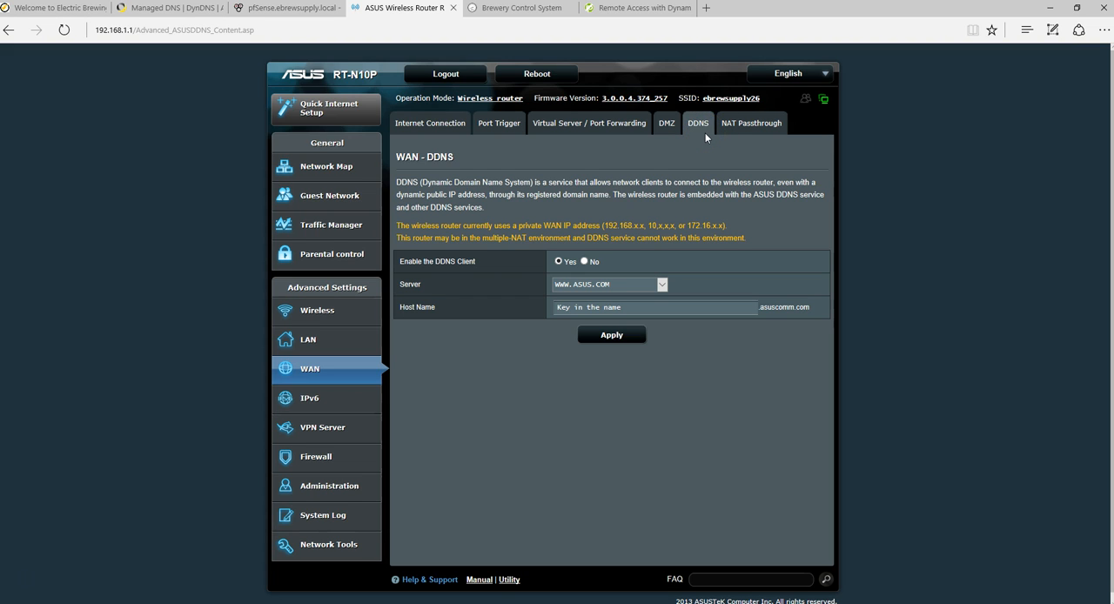
left_click(646, 285)
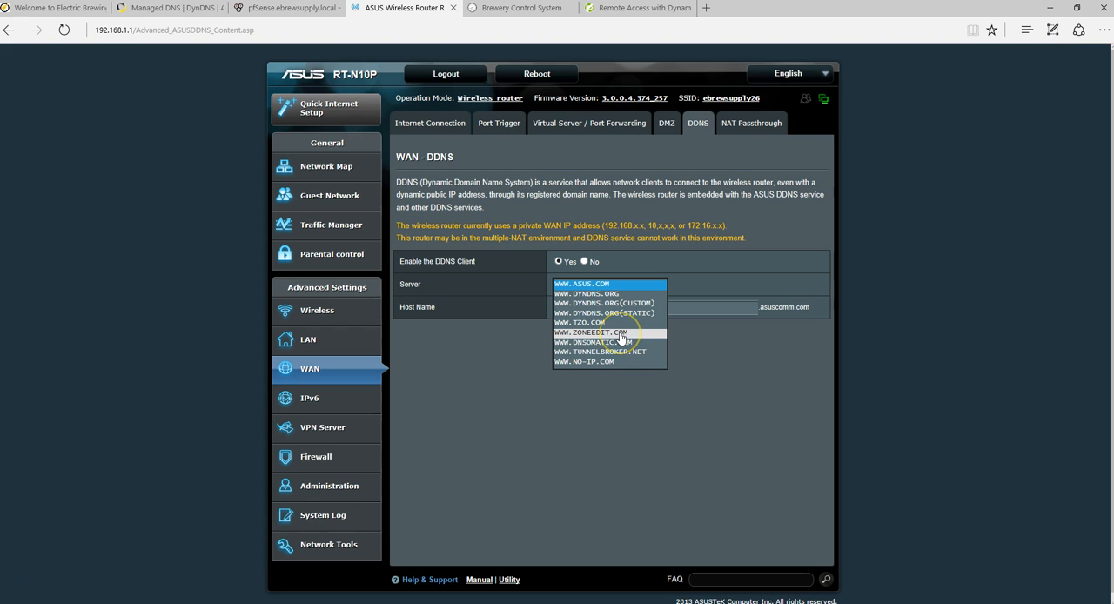
left_click(607, 361)
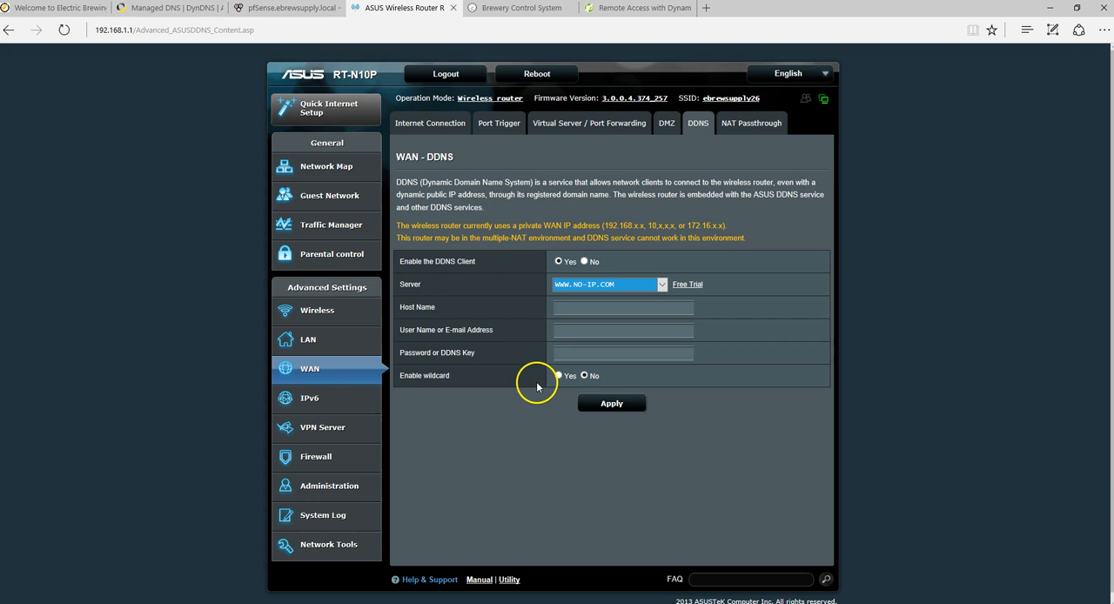
- In the router's port forwarding list, start a rule with service name BCS Unit and port range 900
left_click(508, 11)
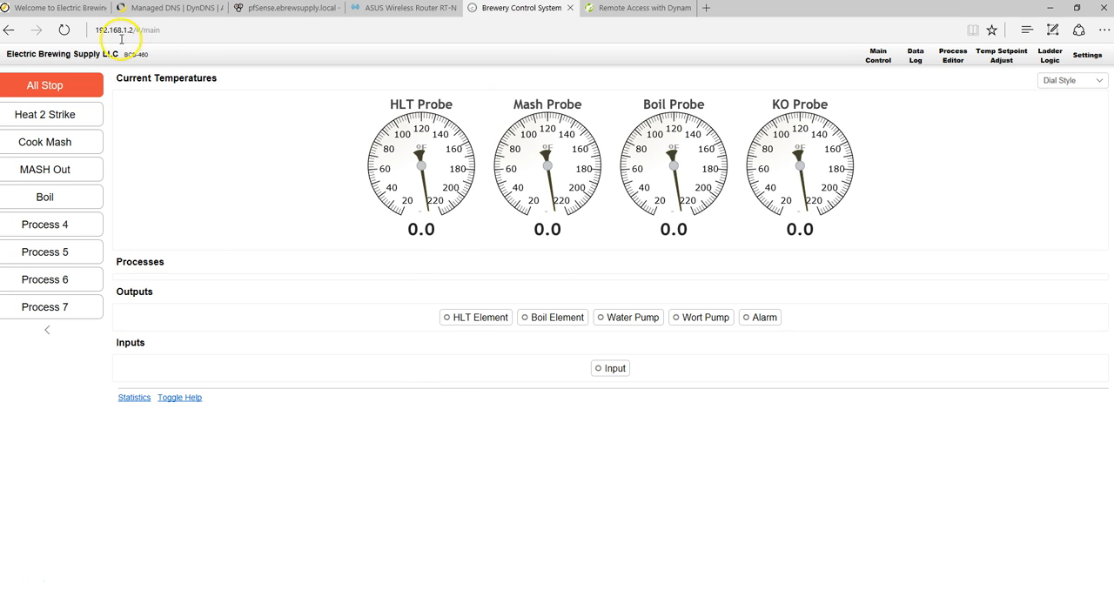
left_click(440, 9)
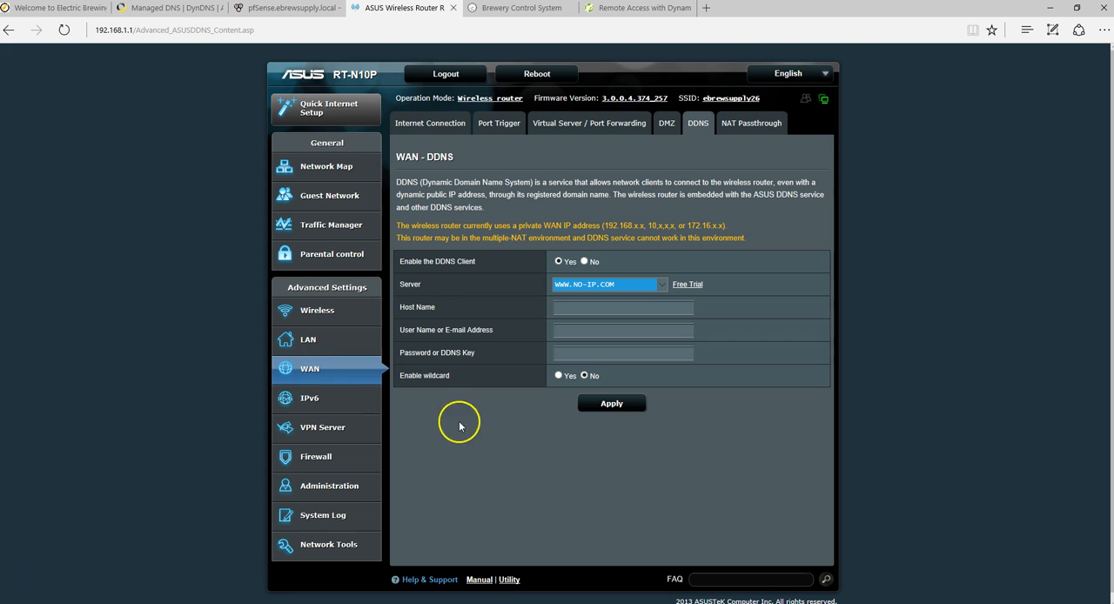
left_click(573, 125)
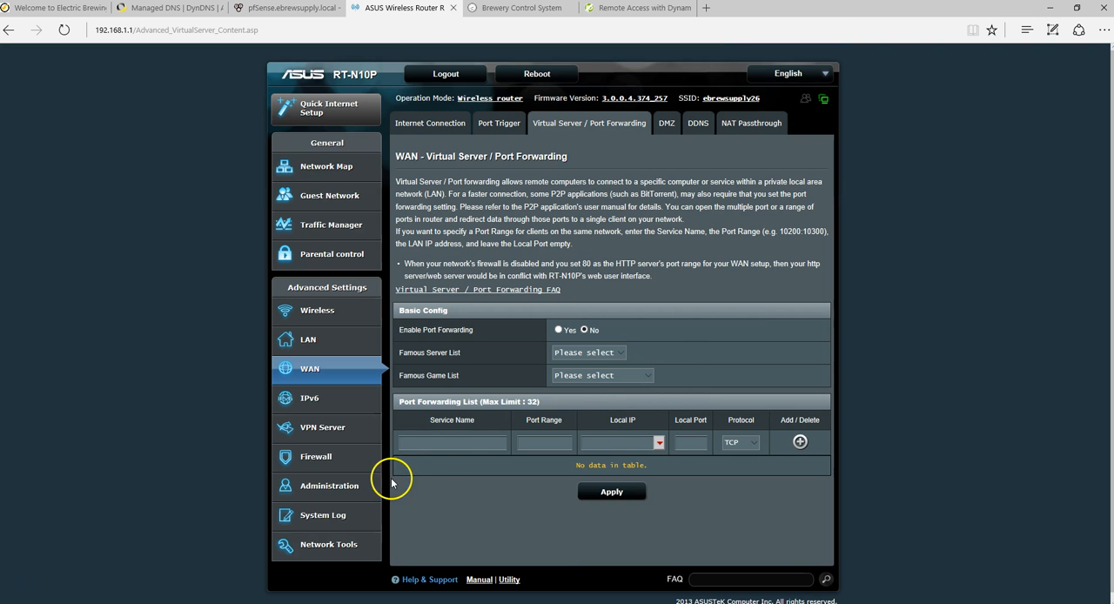
left_click(444, 443)
type("BCS")
type(" Unit")
type("900")
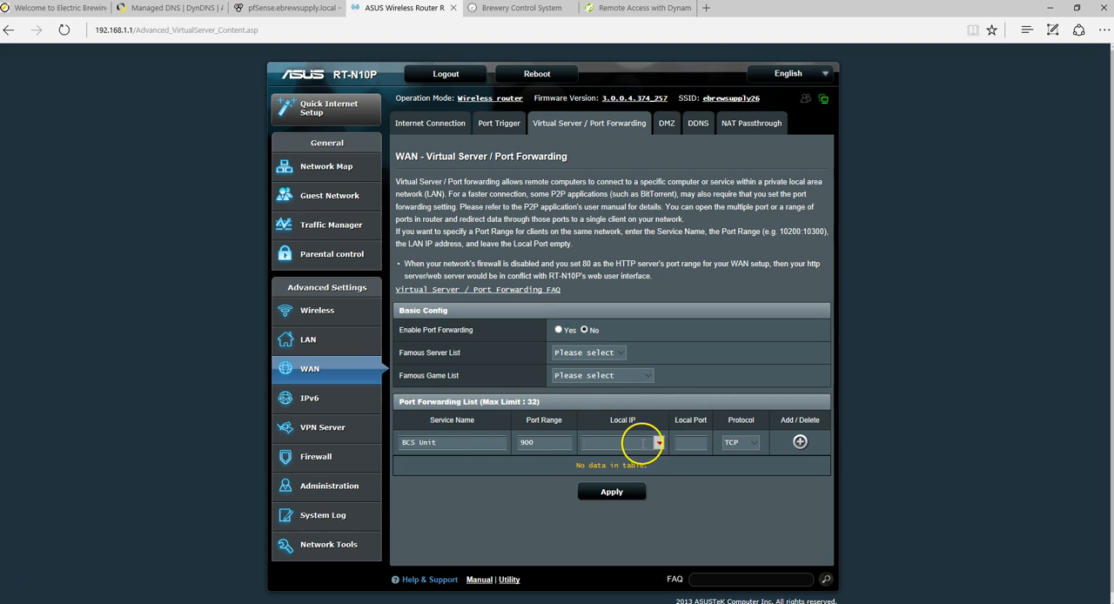
- Check the brewery controller's address, then set the rule's local IP to 192.168.1.2 and its local port to 80
left_click(562, 10)
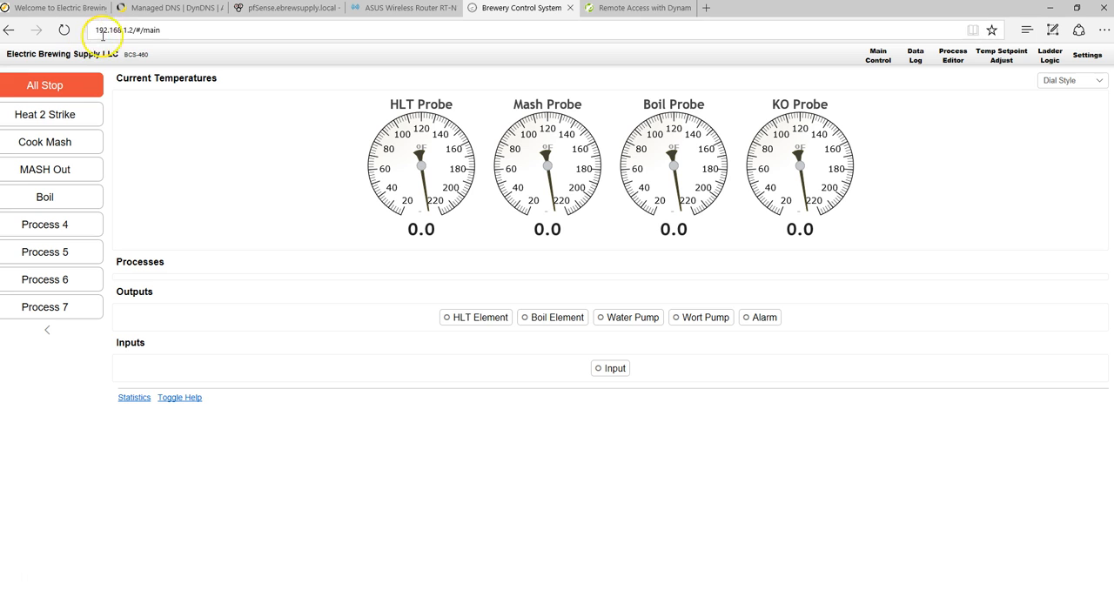
left_click(386, 12)
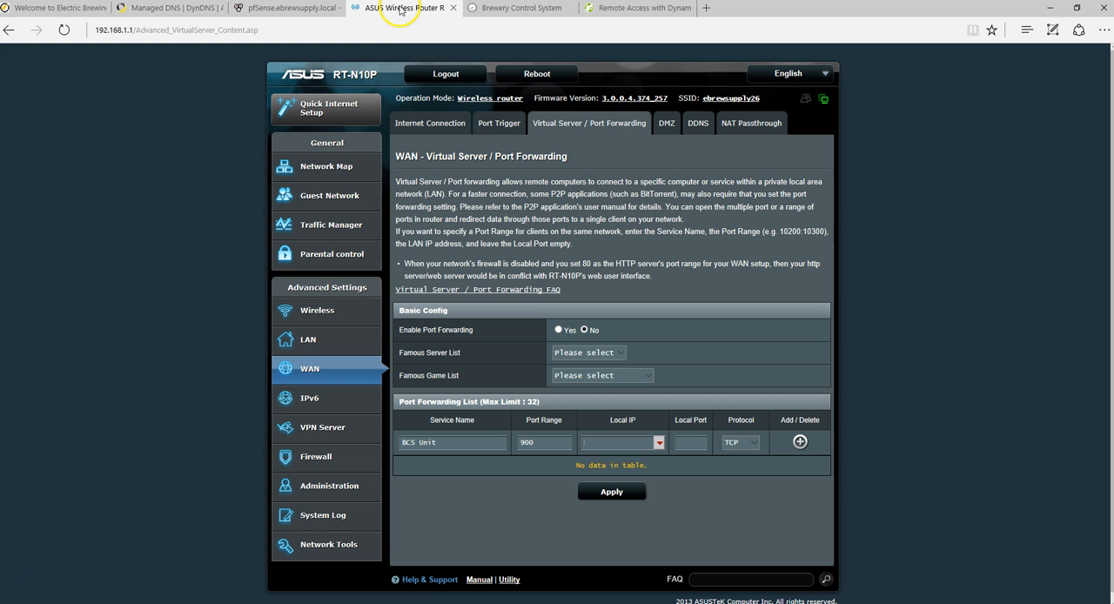
left_click(659, 442)
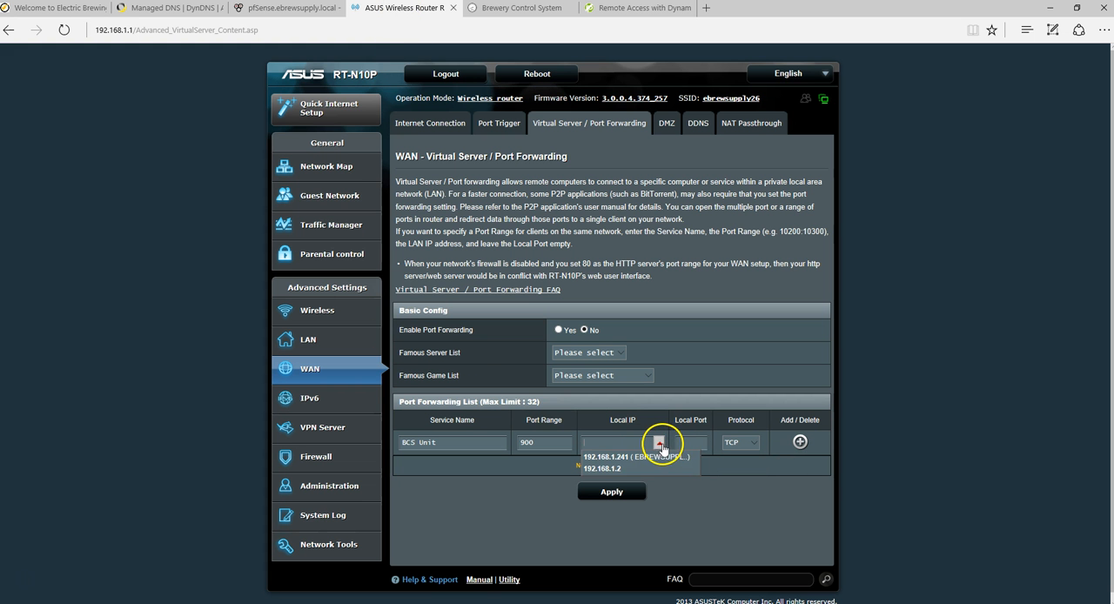
left_click(659, 473)
left_click(691, 442)
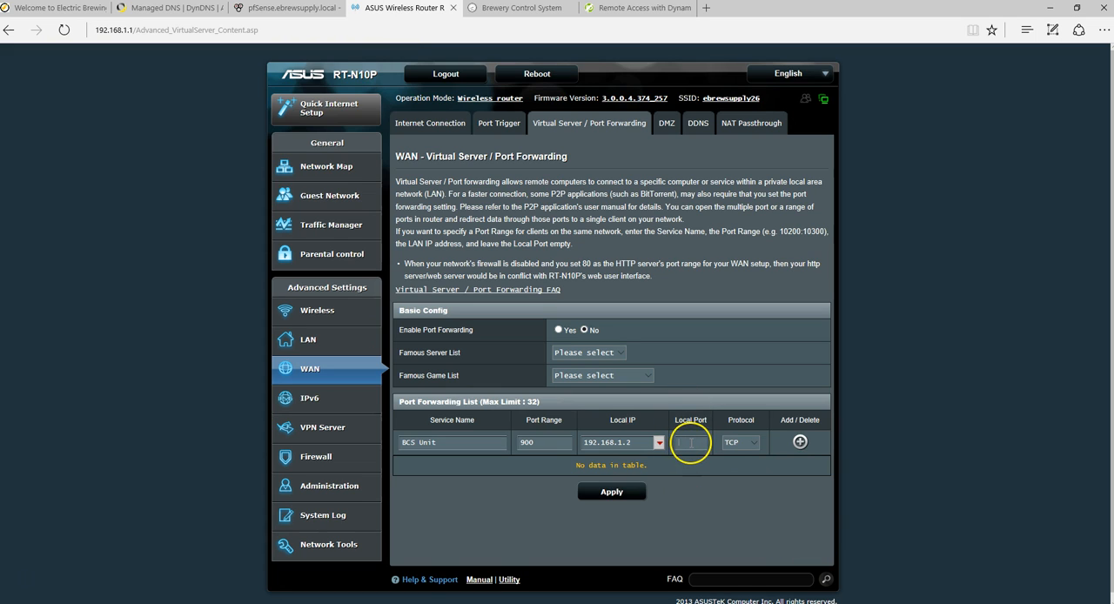
type("80")
- Add the BCS Unit rule to the port forwarding list and apply the router settings
left_click(633, 442)
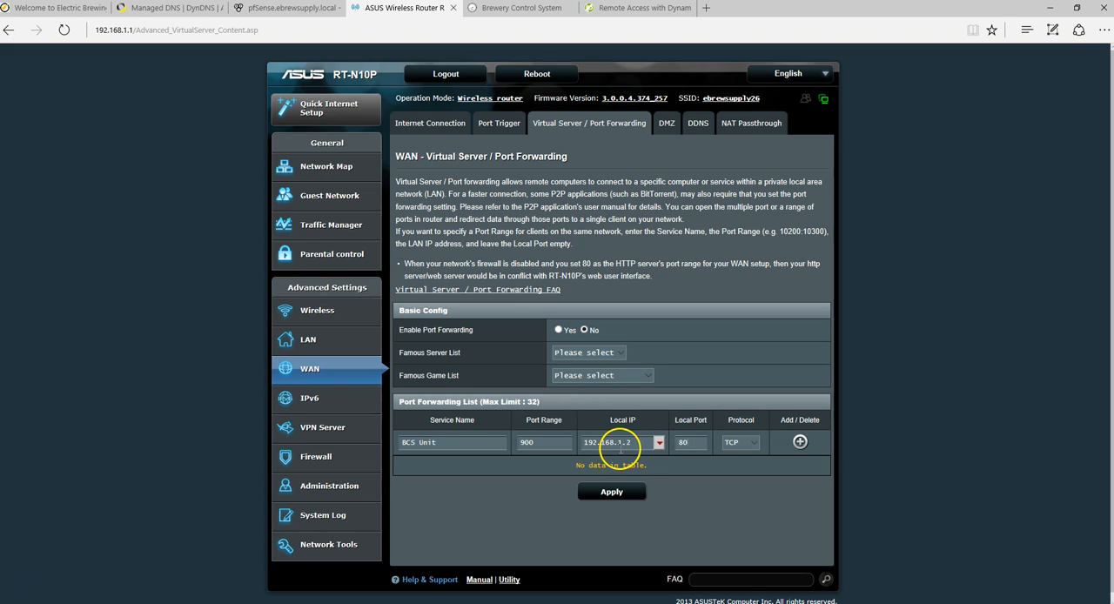
left_click(800, 442)
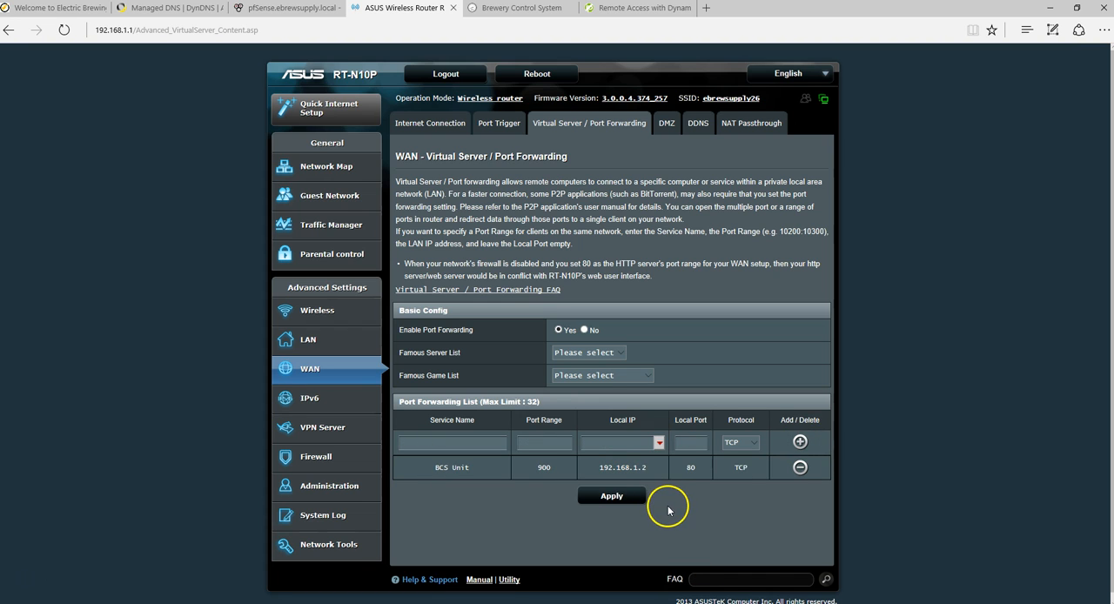
left_click(608, 498)
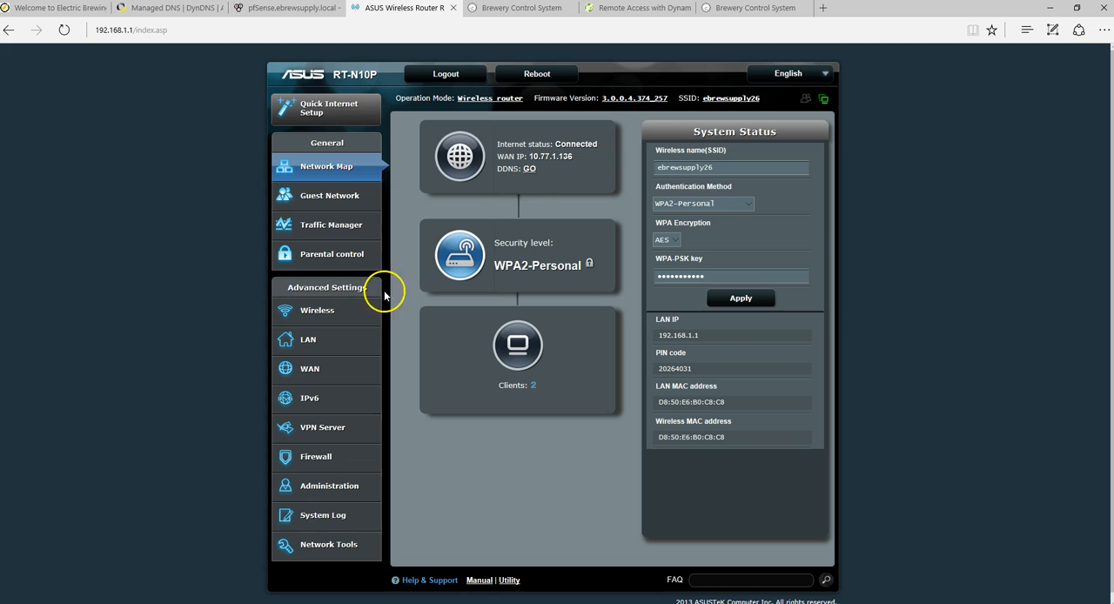
- Compare the router's WAN IP on the network map with the address of the second Brewery Control System page
left_click_drag(574, 158, 531, 157)
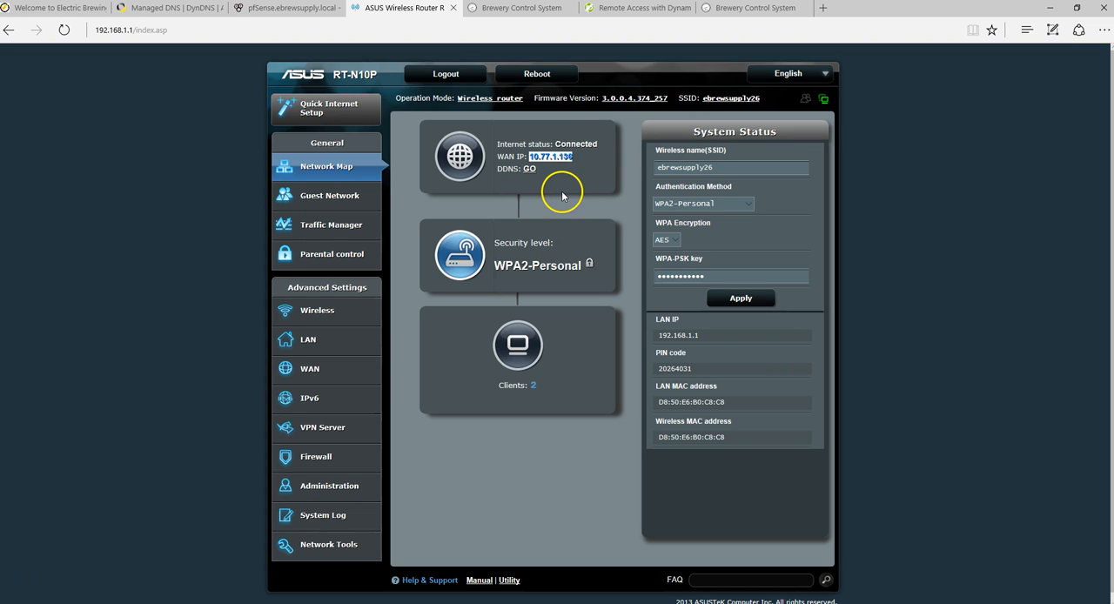
left_click(747, 9)
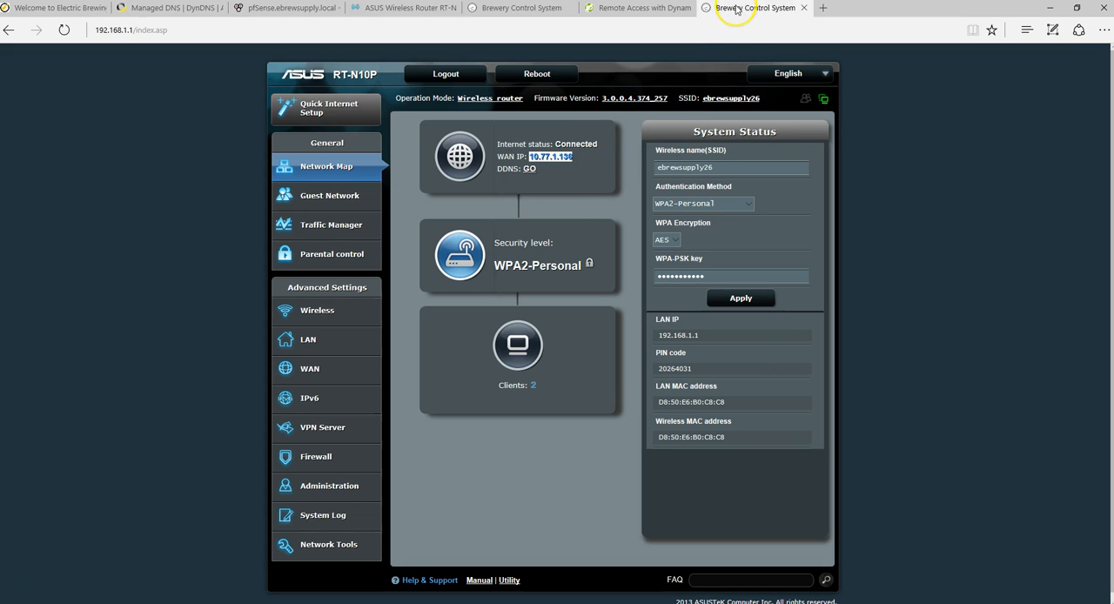
left_click(165, 32)
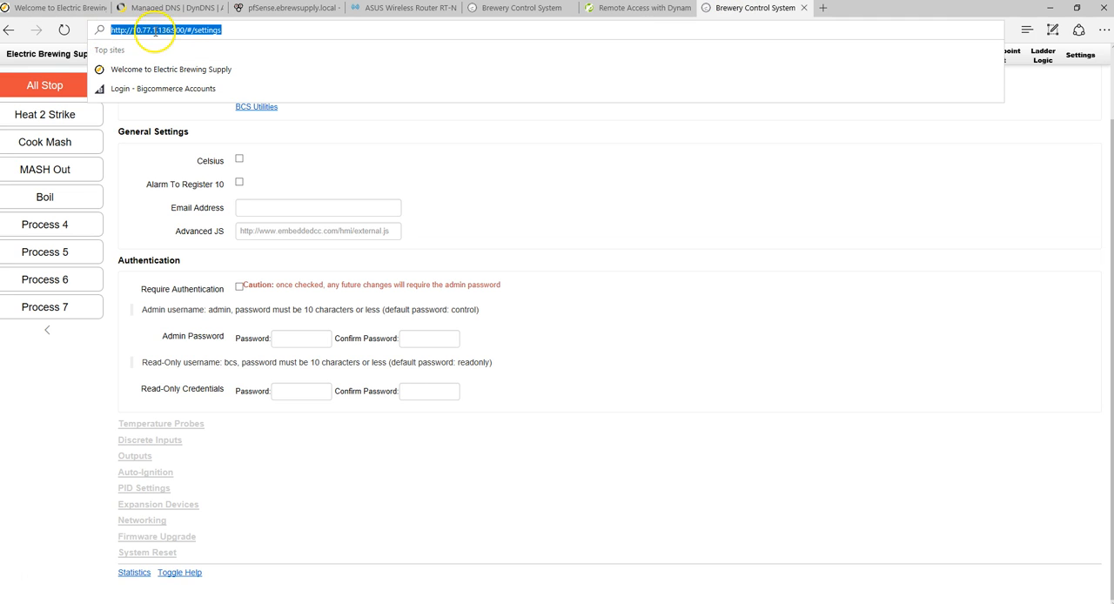
left_click(184, 29)
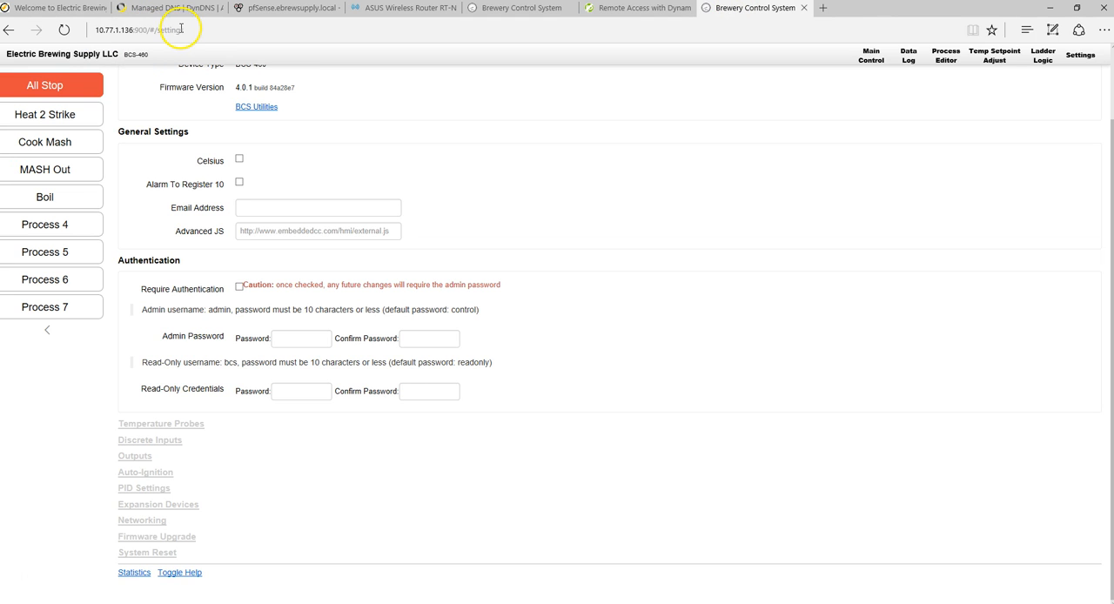
- Change the address from the settings page to load the brewery controller's main page at 10.77.1.136:900
left_click_drag(154, 32, 228, 24)
key("End")
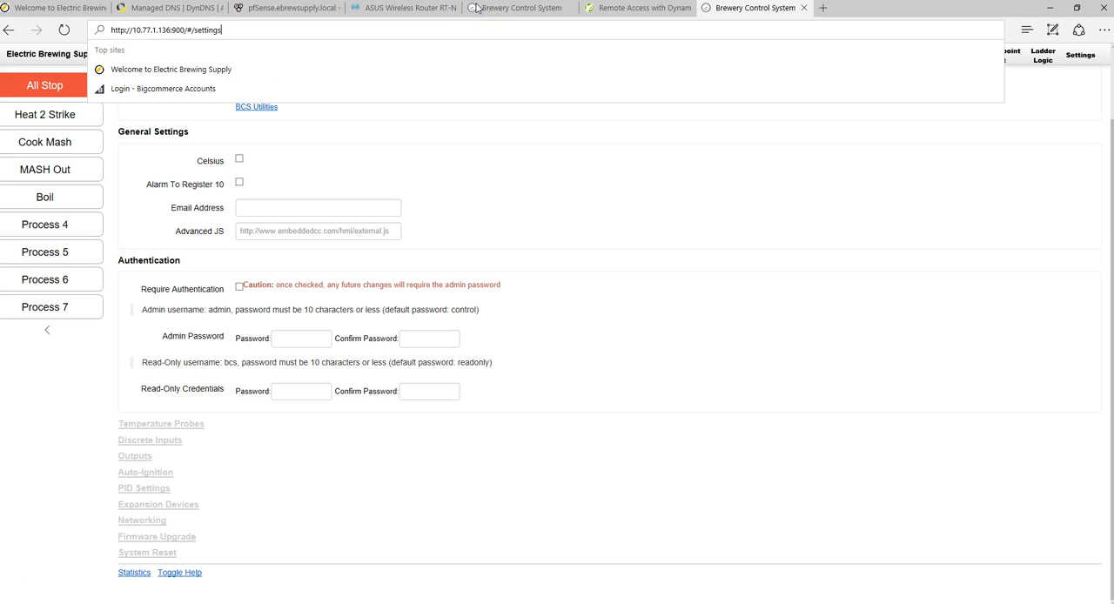
key("BackSpace")
key("BackSpace")
key("BackSpace")
key("BackSpace")
key("BackSpace")
key("BackSpace")
key("BackSpace")
key("BackSpace")
key("Return")
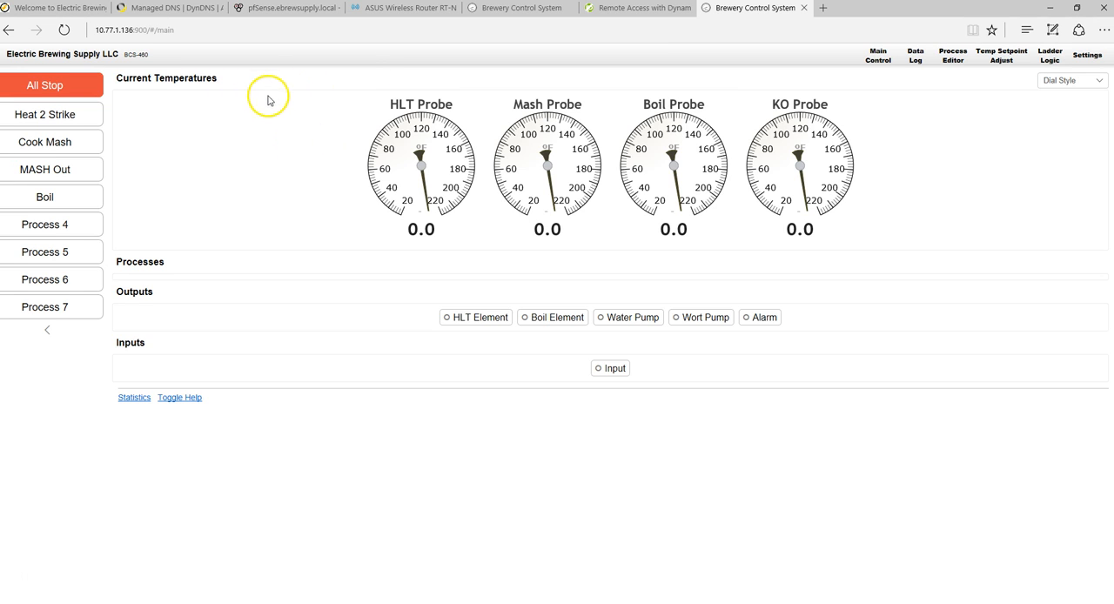
- Turn on the HLT Element, Boil Element and Water Pump outputs on the brewery controller's main page
left_click(474, 318)
left_click(525, 323)
left_click(610, 319)
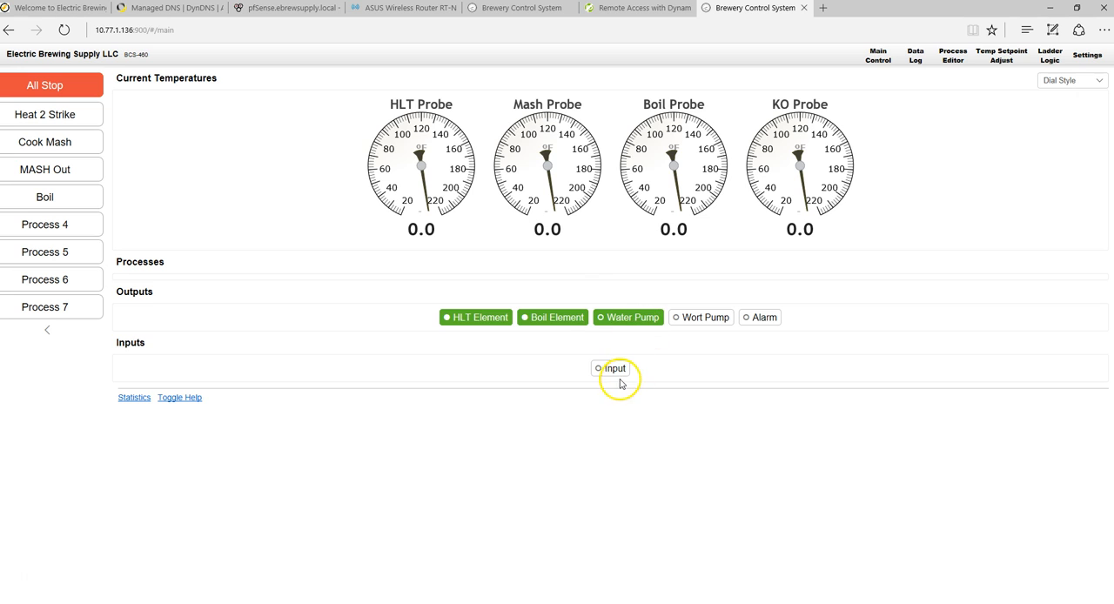
- Toggle the Wort Pump output on and off, and turn off the Water Pump, Boil Element and HLT Element outputs
left_click(690, 330)
left_click(605, 321)
left_click(544, 319)
left_click(676, 320)
left_click(490, 320)
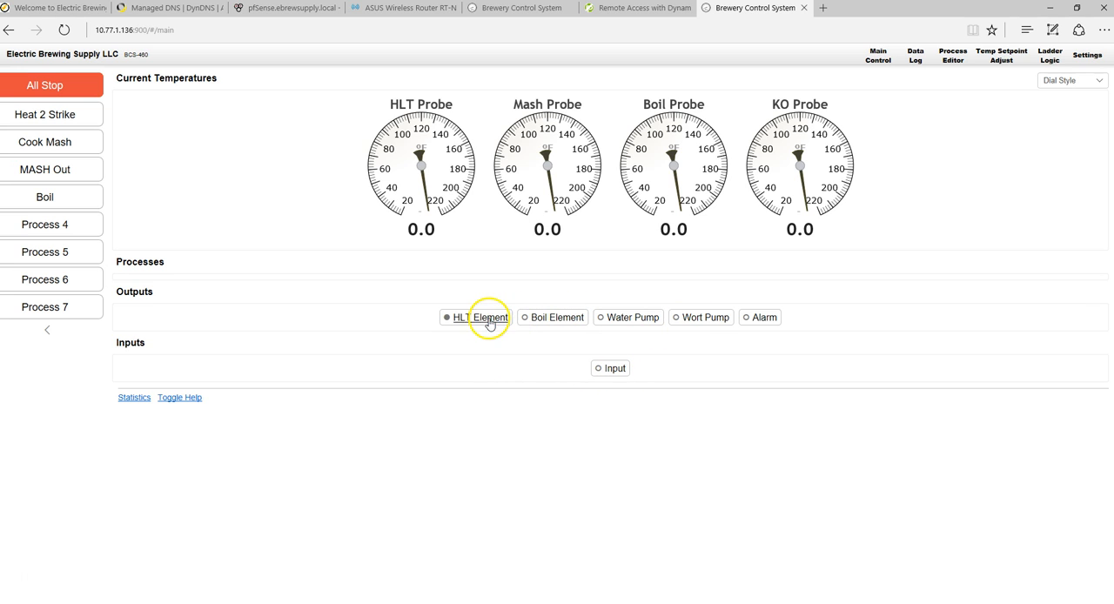
- Start the Heat 2 Strike, Cook Mash and Boil processes on the brewery controller, and stop all three again
left_click(50, 118)
left_click(43, 143)
left_click(42, 199)
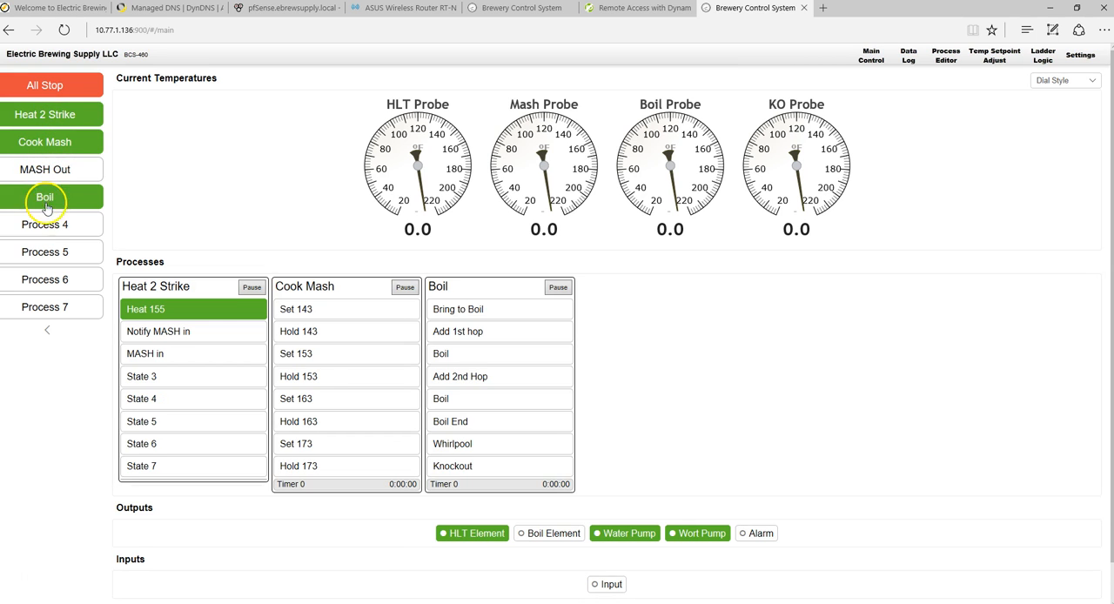
left_click(43, 143)
left_click(48, 203)
left_click(49, 114)
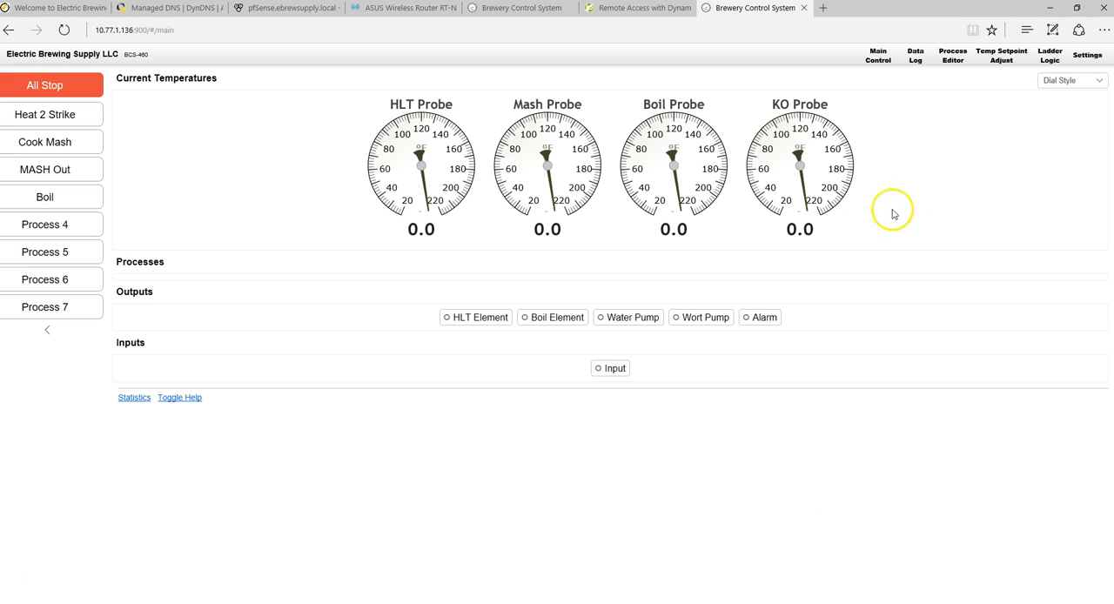
- Review the Authentication options on the brewery controller's settings page
left_click(1078, 59)
scroll(418, 400, "down", 1)
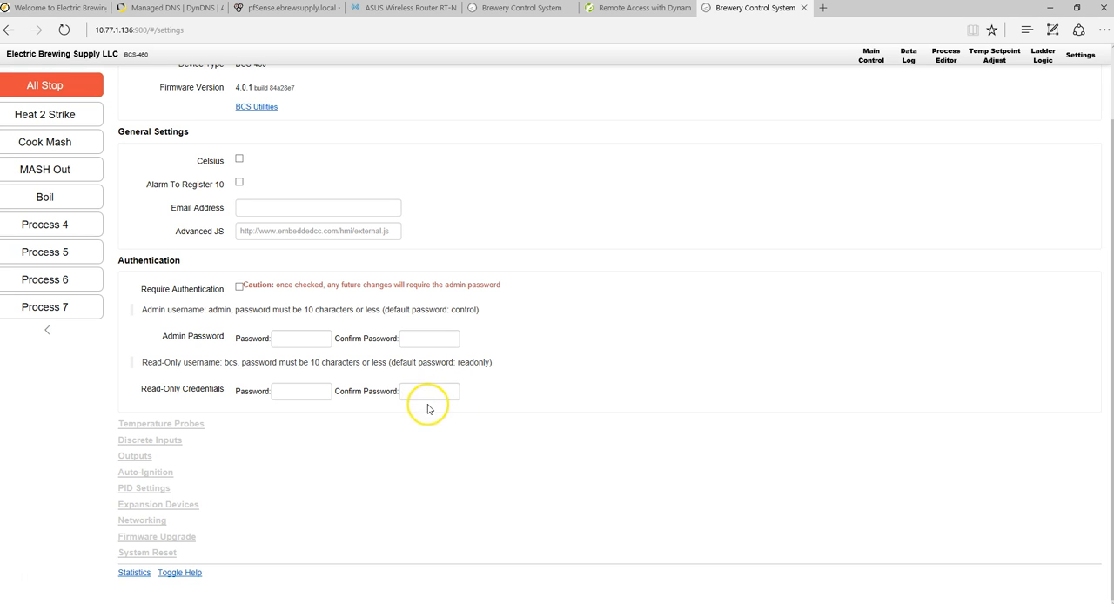
scroll(736, 338, "up", 2)
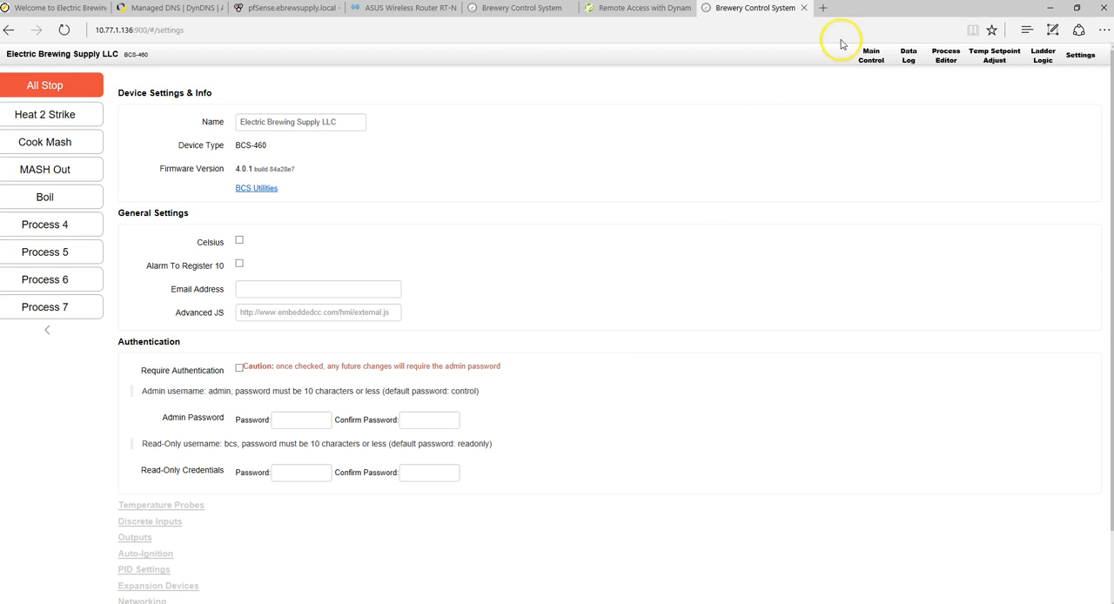
- Enable the PPTP server in the ASUS router's VPN Server basic configuration
left_click(383, 17)
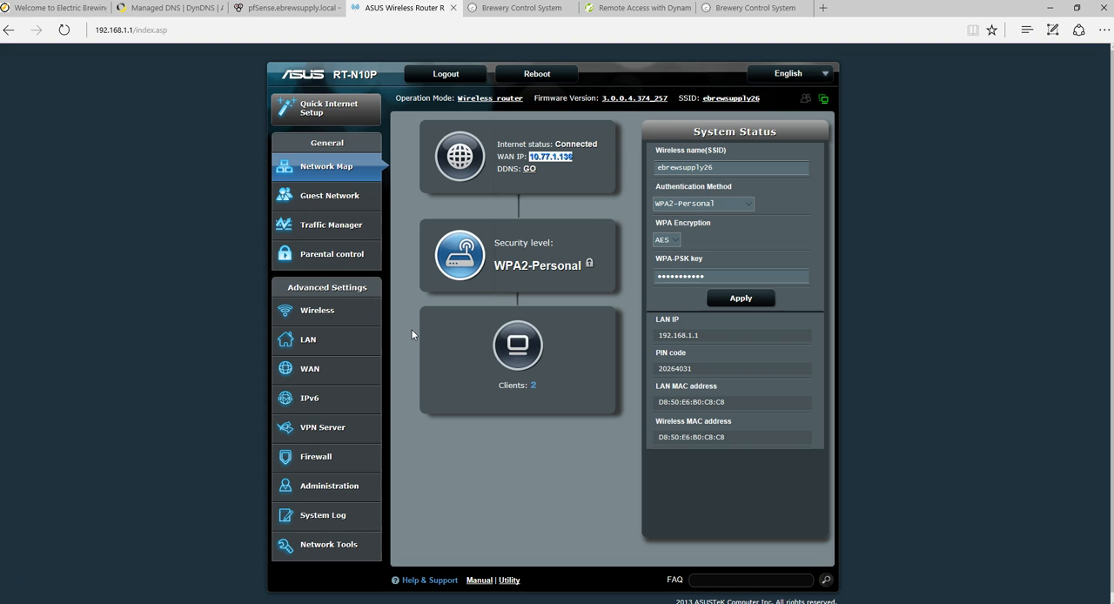
left_click(337, 426)
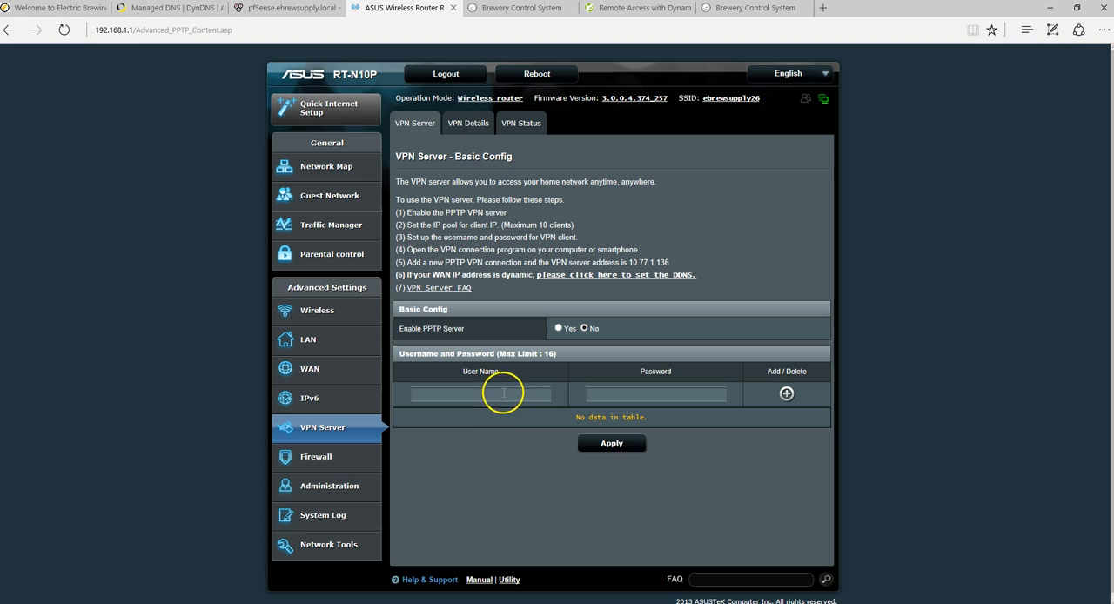
left_click(559, 328)
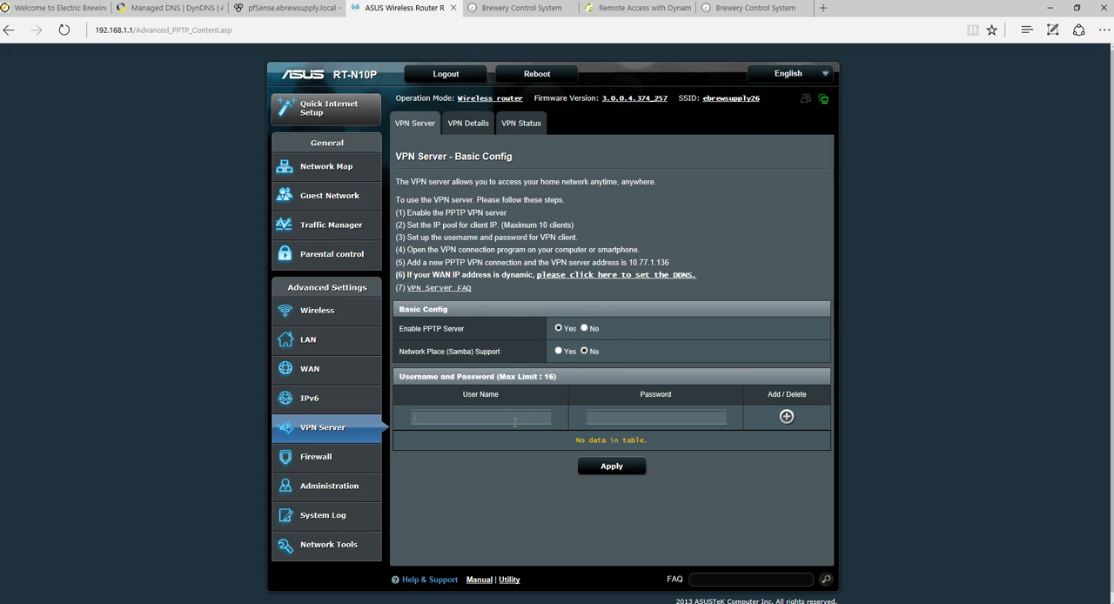
- Add a VPN account with its user name and password to the router's VPN user list and apply the settings
type("uppl")
left_click(786, 416)
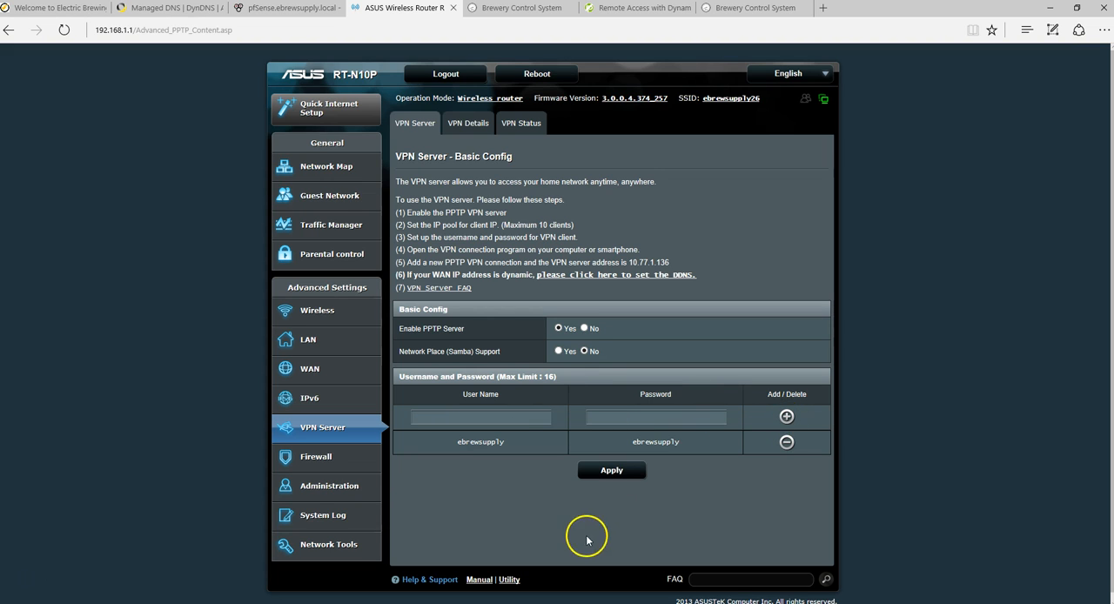
left_click(624, 469)
- Open the Windows Network and Sharing Center and bring its window fully into view
right_click(1017, 603)
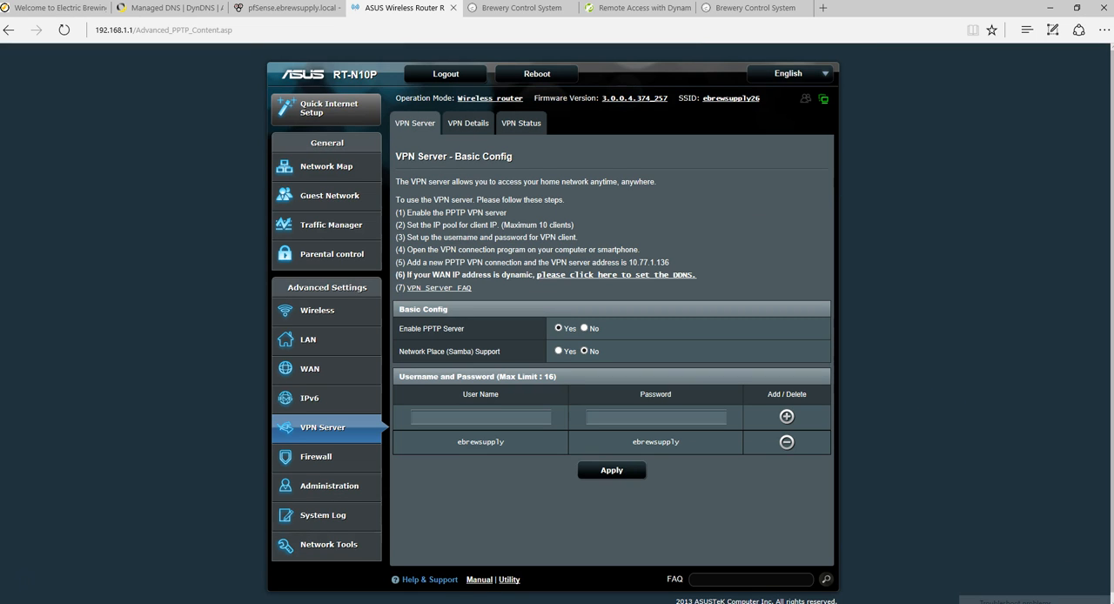
left_click(837, 413)
left_click(1017, 603)
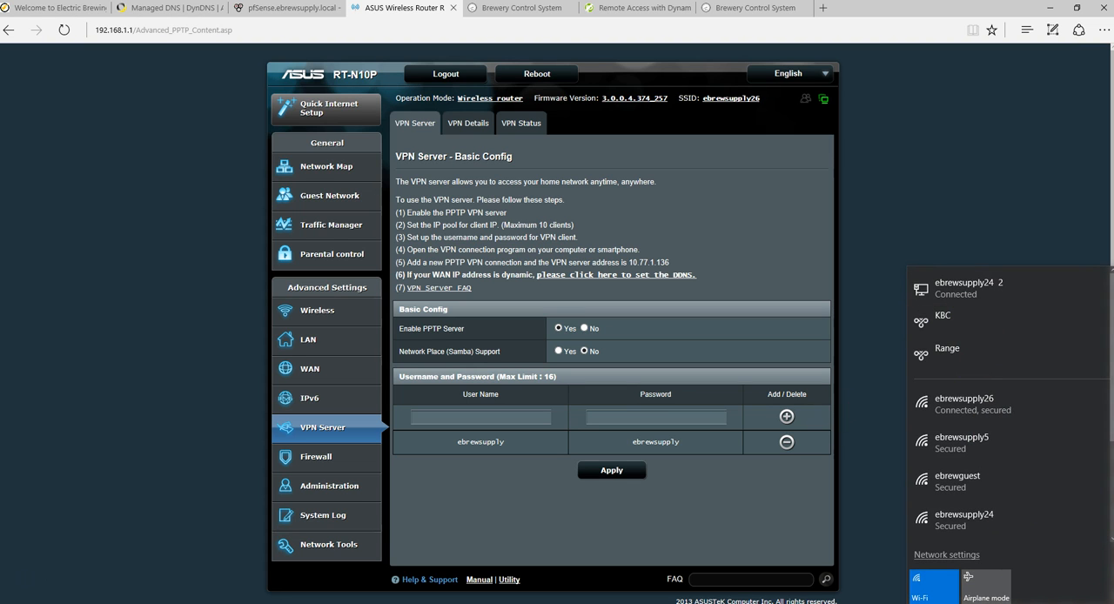
right_click(1017, 603)
left_click(1017, 603)
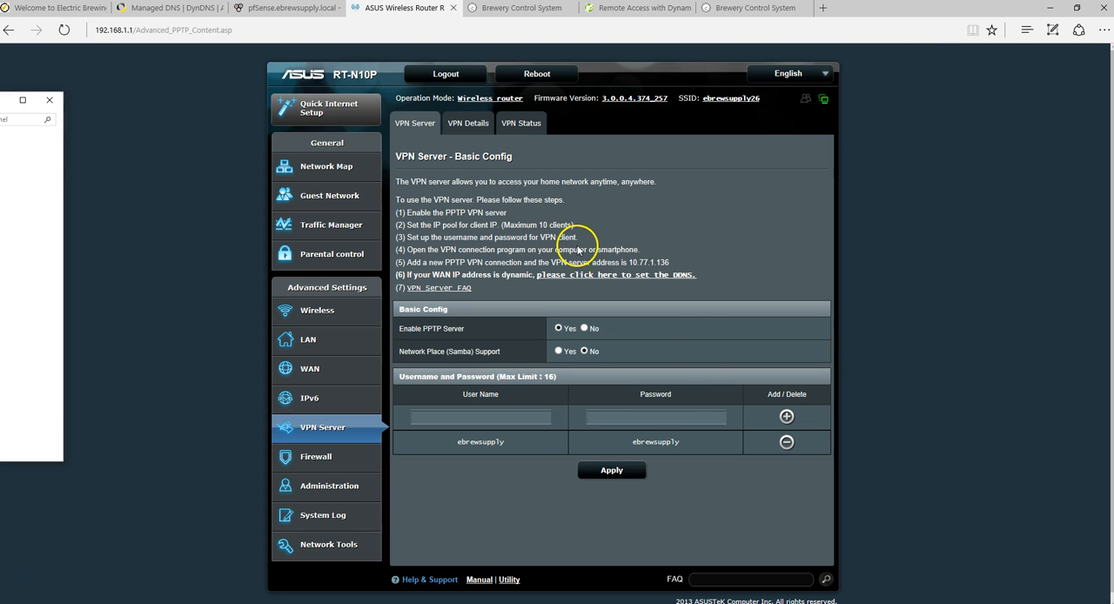
left_click_drag(0, 111, 718, 159)
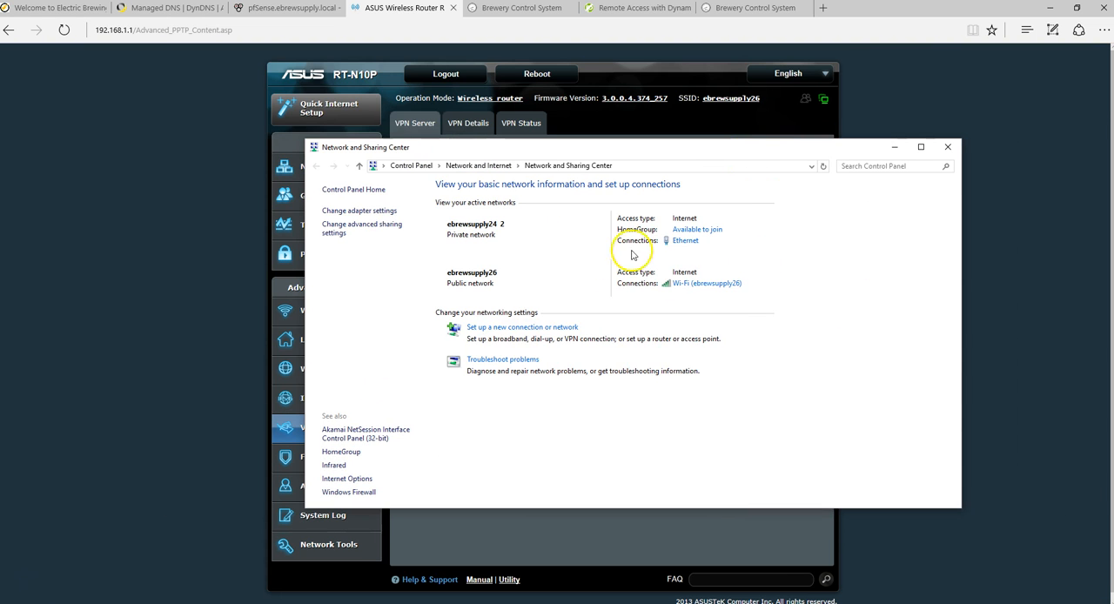
- Begin setting up a new workplace connection that uses the Internet connection (VPN)
left_click(513, 327)
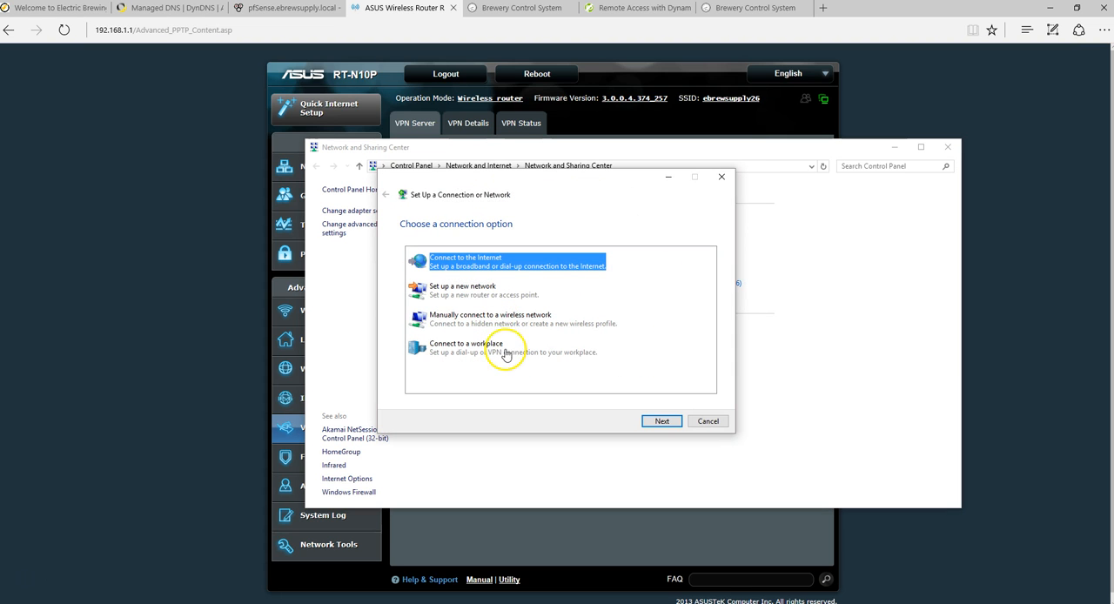
left_click(458, 345)
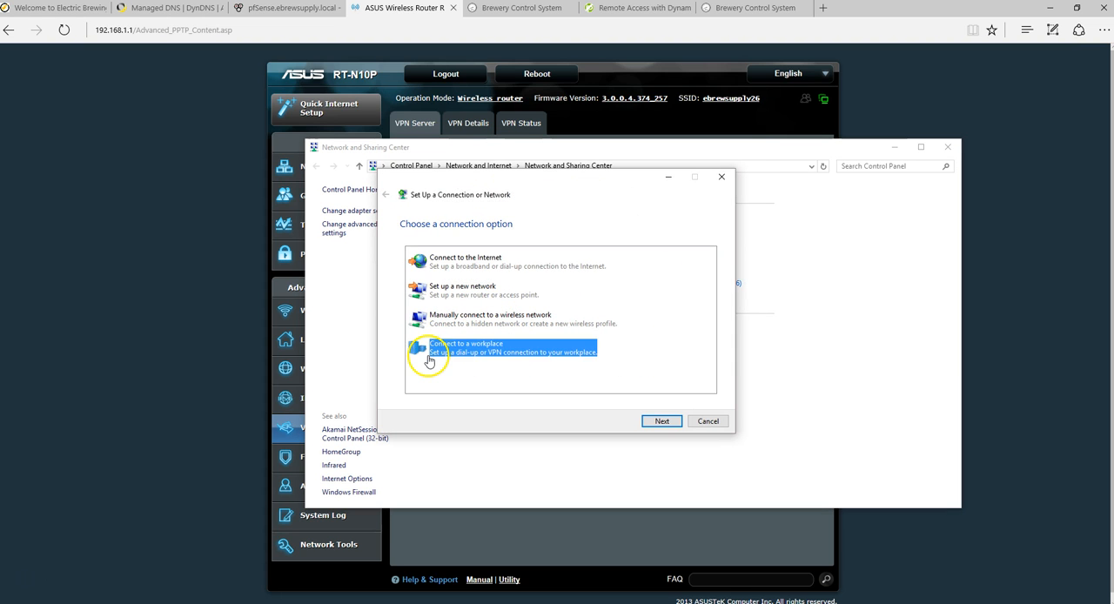
left_click(661, 422)
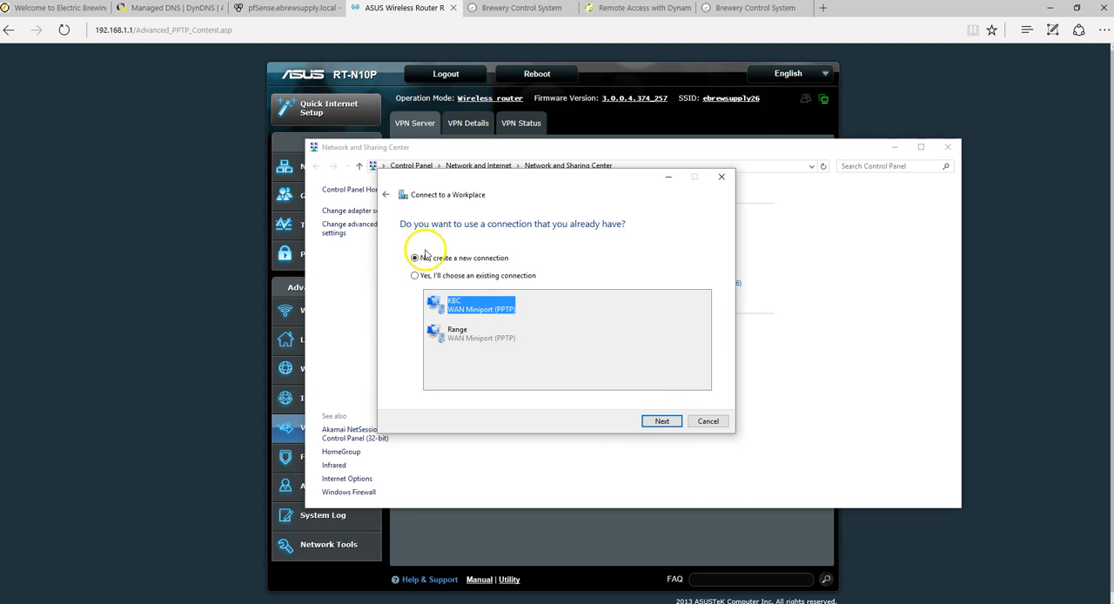
left_click(661, 421)
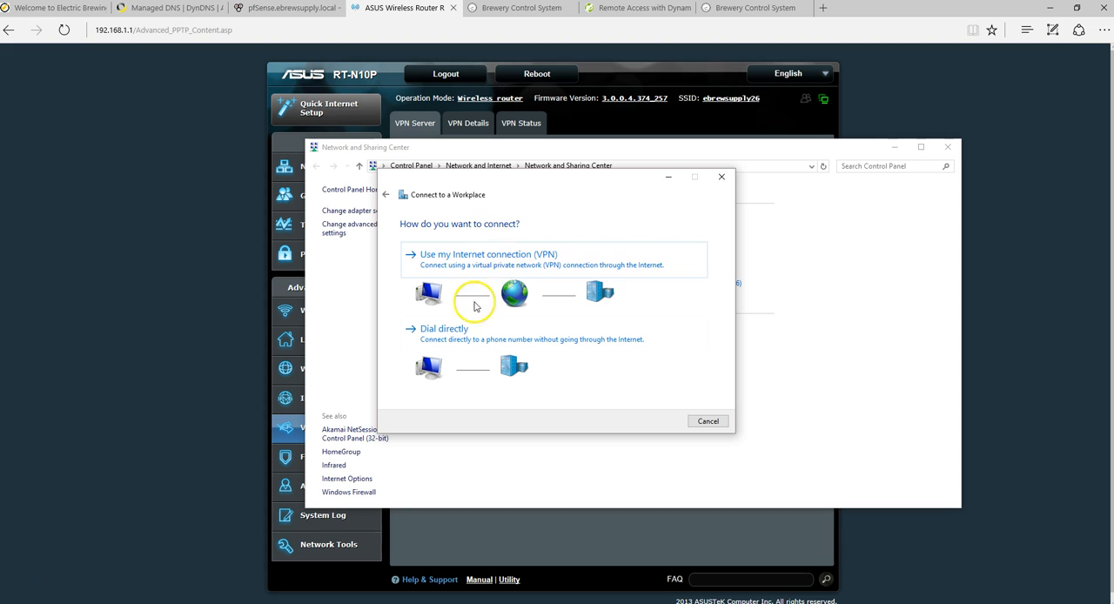
left_click(449, 260)
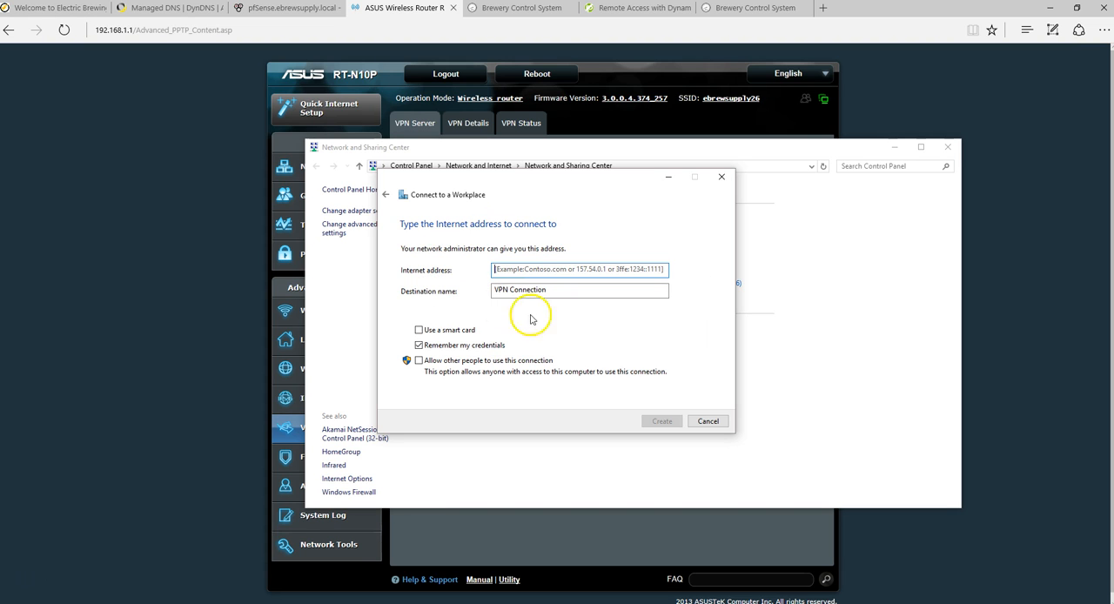
- Create the VPN connection with Internet address 10.77.1.136 and destination name "VPN demo", and put the network window away
type("10.77.1.136")
left_click(582, 273)
left_click(560, 293)
left_click_drag(559, 293, 149, 321)
type("VPN demo")
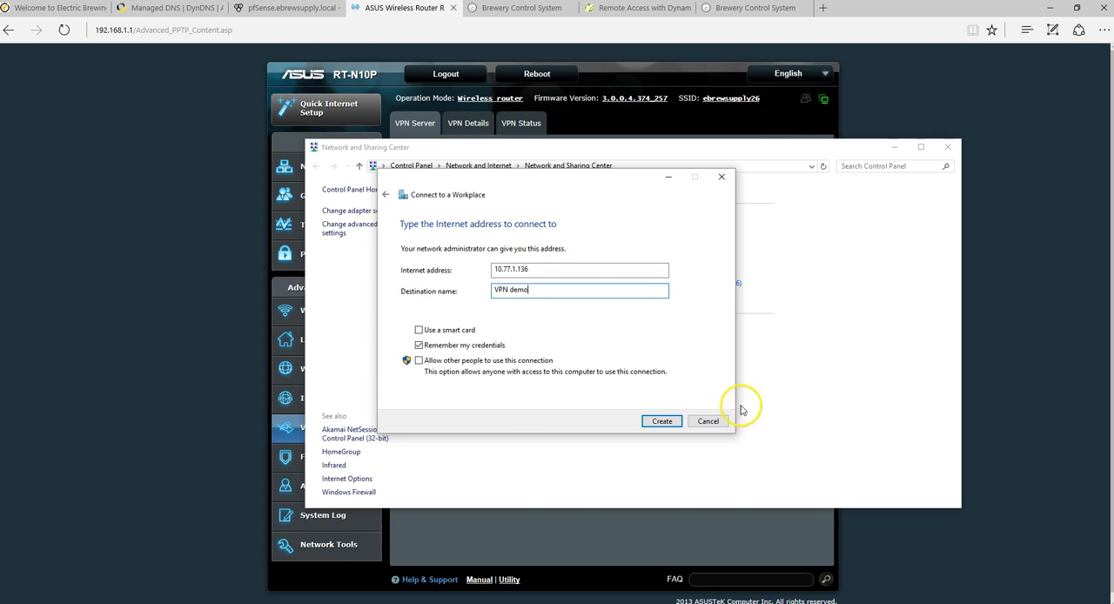
left_click(655, 421)
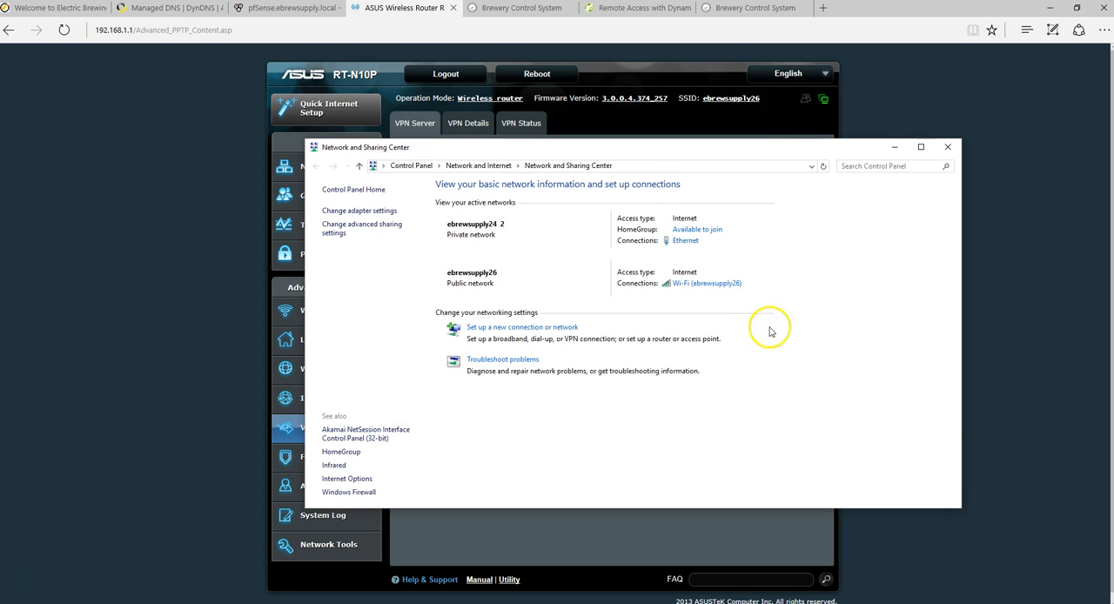
left_click(895, 147)
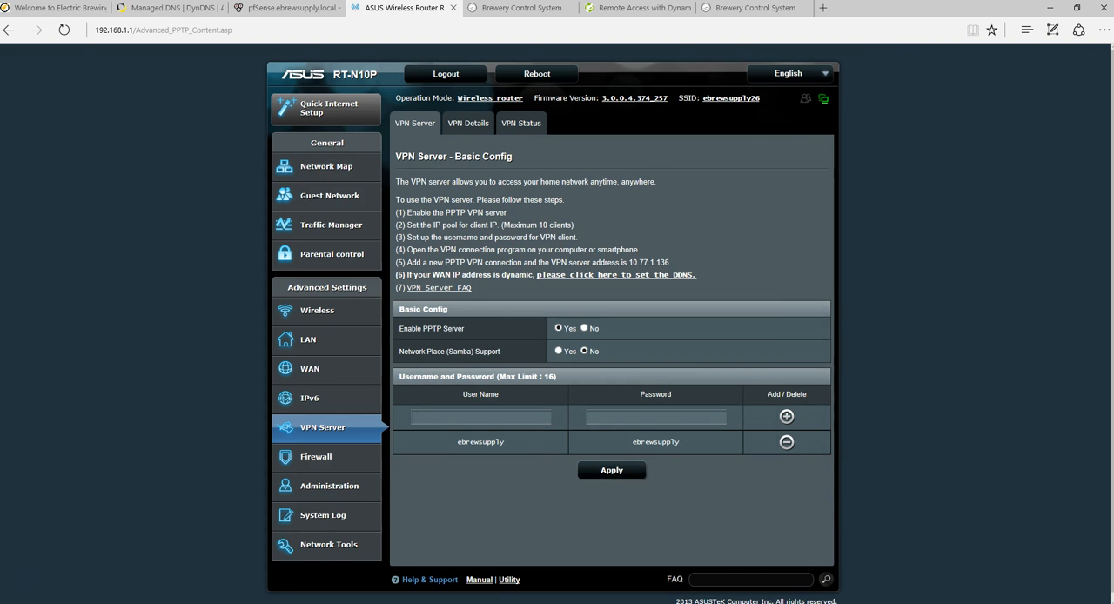
- Connect to the VPN demo connection, signing in with the VPN user name and password
left_click(1010, 603)
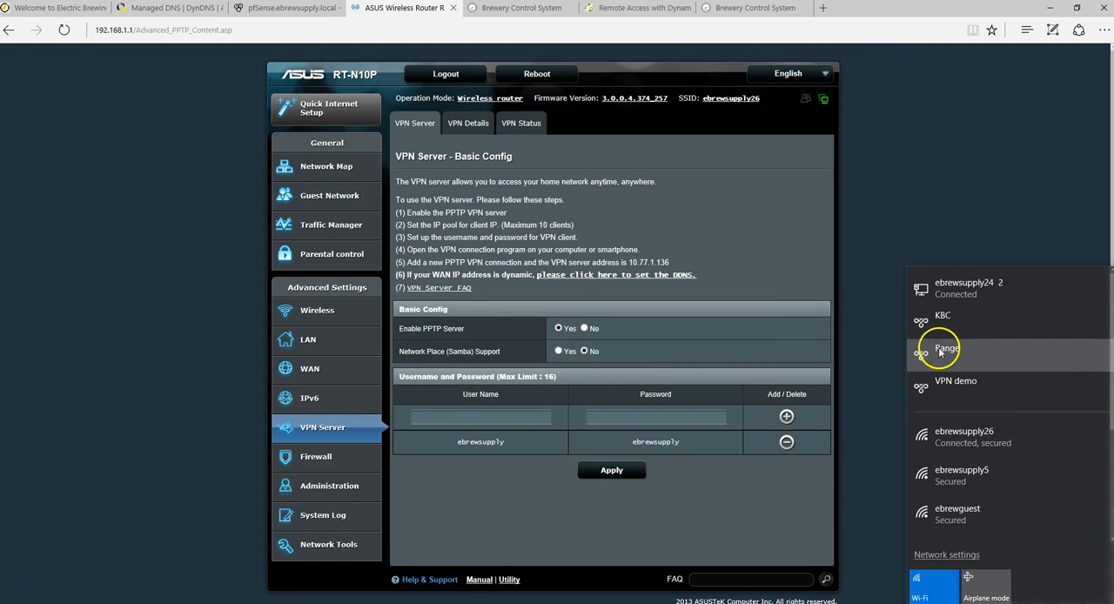
left_click(948, 384)
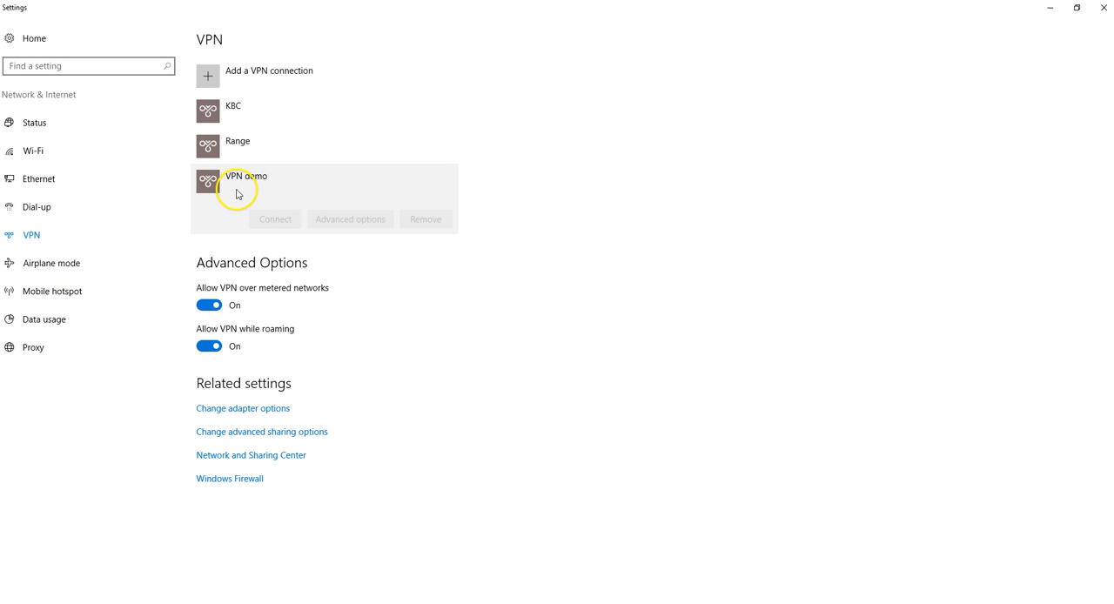
left_click(275, 220)
type("ebrewsupply")
key("Tab")
type("••••••••••••")
key("Return")
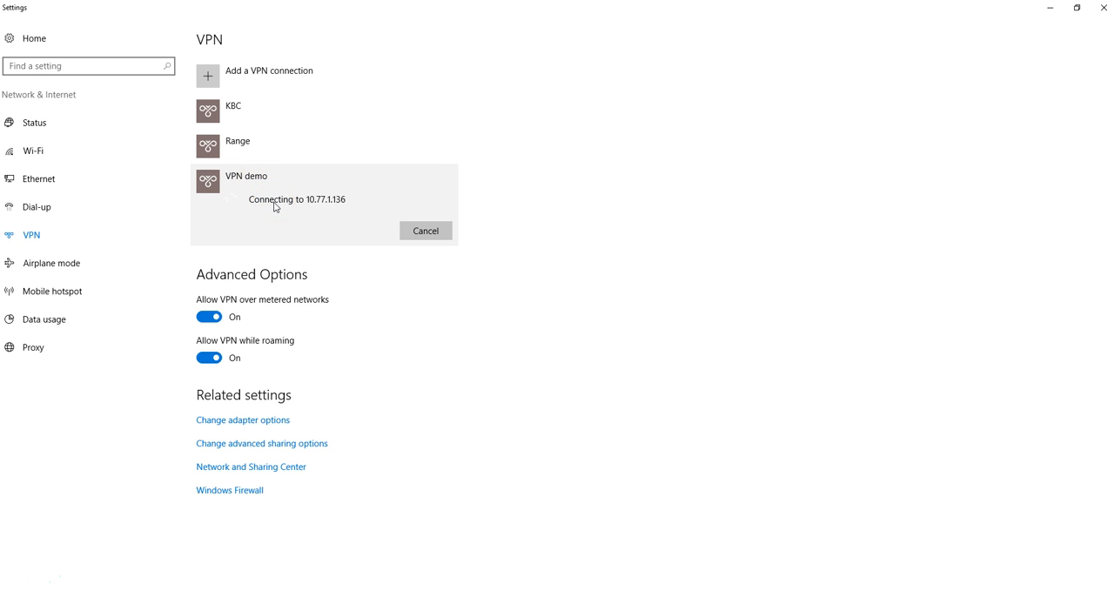
left_click(272, 208)
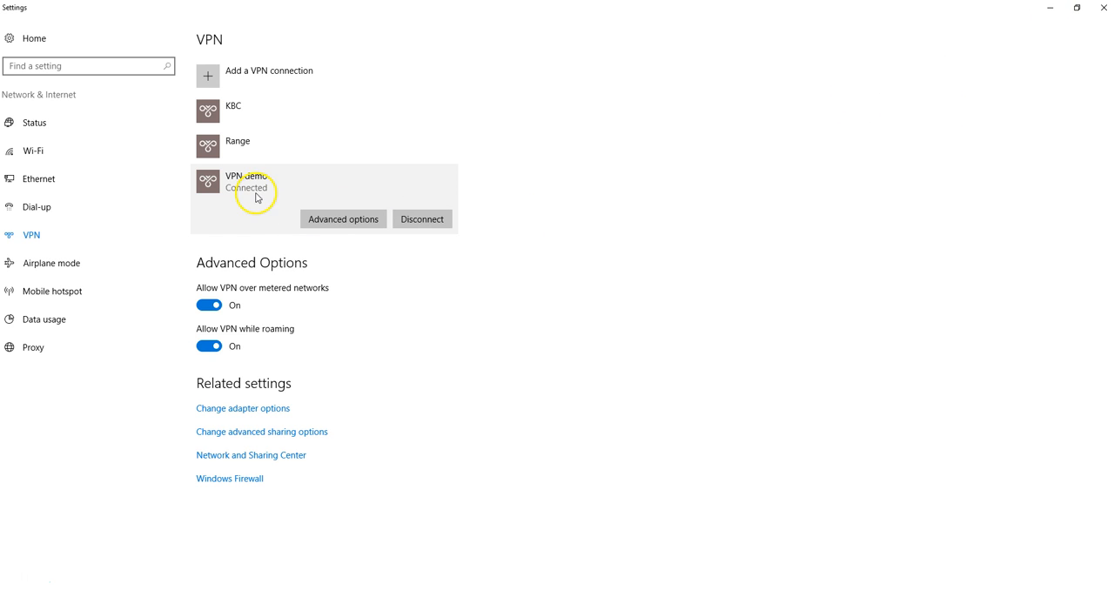
- Return to the browser and show the brewery controller page at the local address 192.168.1.2
left_click(1049, 7)
left_click(757, 8)
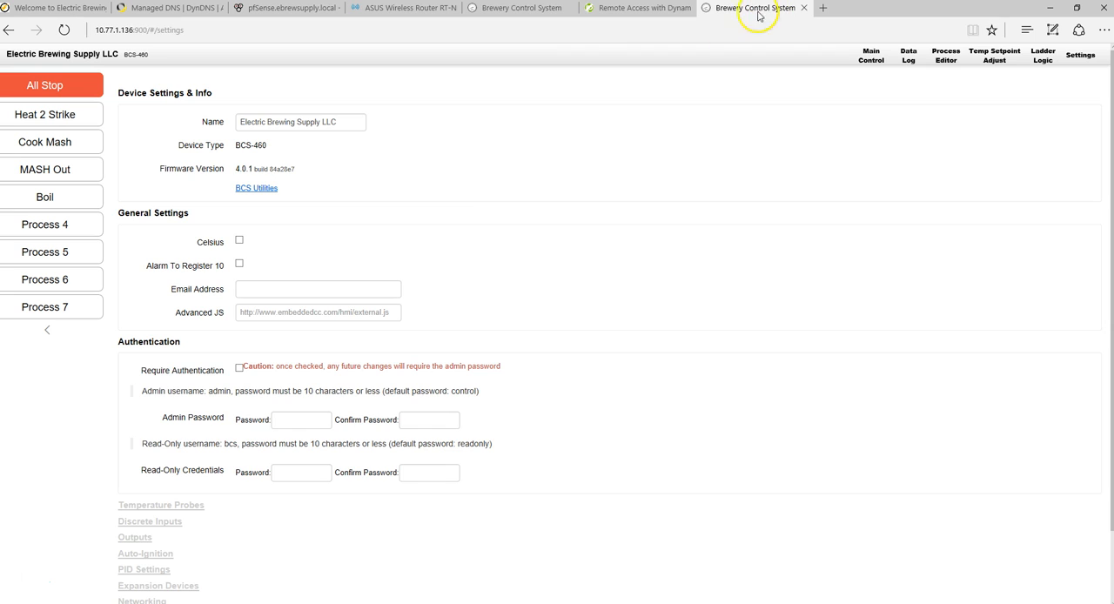
left_click(492, 10)
- Disconnect the computer from the ebrewsupply26 Wi-Fi network while leaving the VPN demo connection active
right_click(1007, 603)
left_click(1010, 603)
left_click(947, 144)
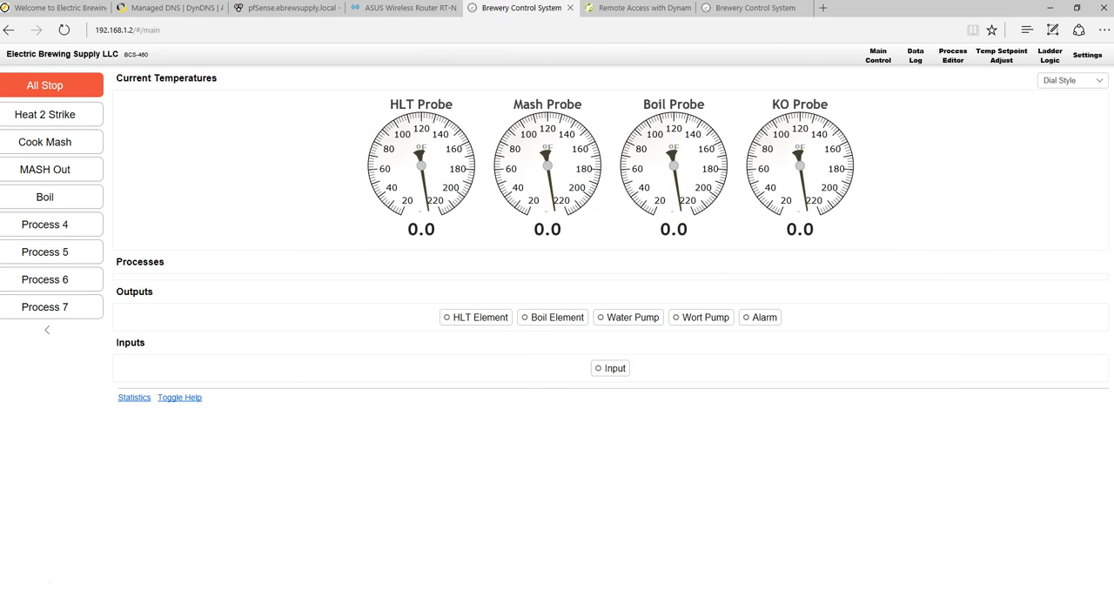
left_click(1010, 603)
scroll(989, 460, "down", 1)
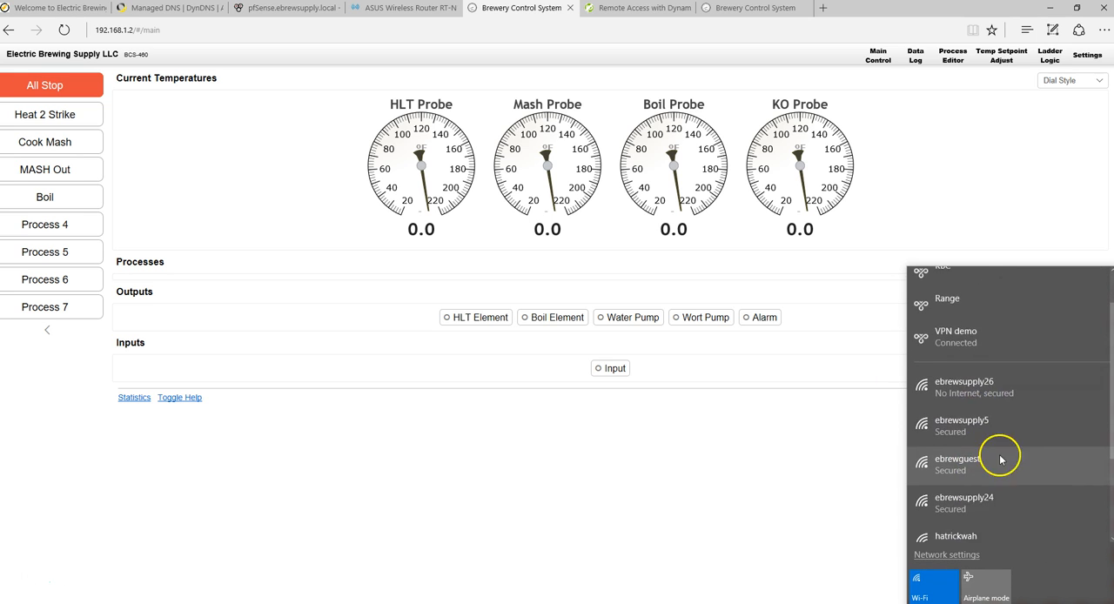
scroll(1000, 455, "up", 1)
left_click(1001, 441)
left_click(1071, 488)
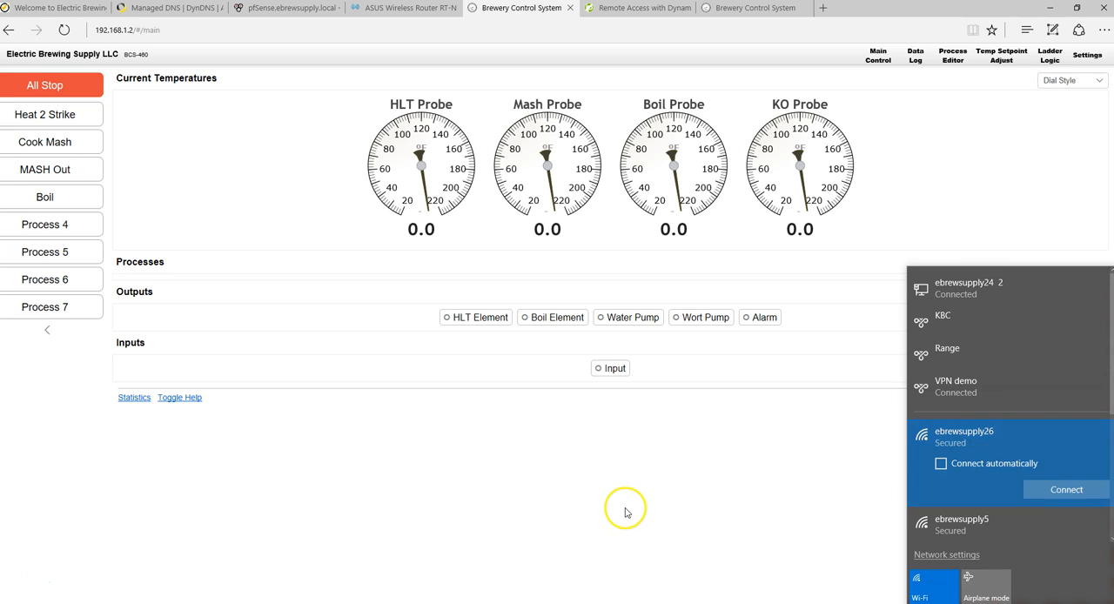
left_click(628, 512)
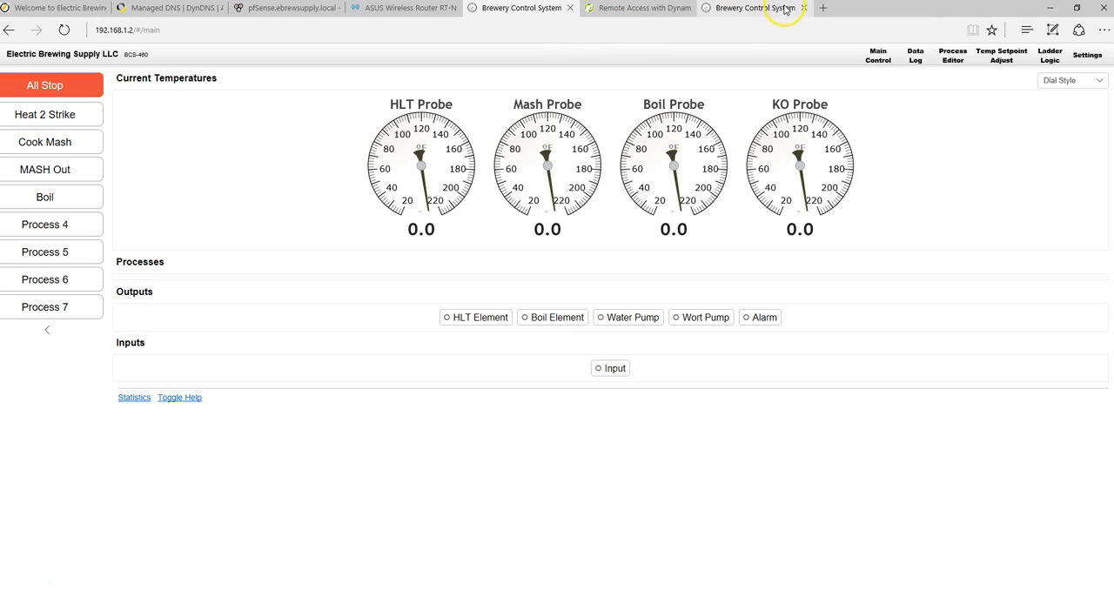
- Compare the addresses of the two controller pages and reload the one at 192.168.1.2 to test access over the VPN
left_click(148, 31)
left_click(212, 31)
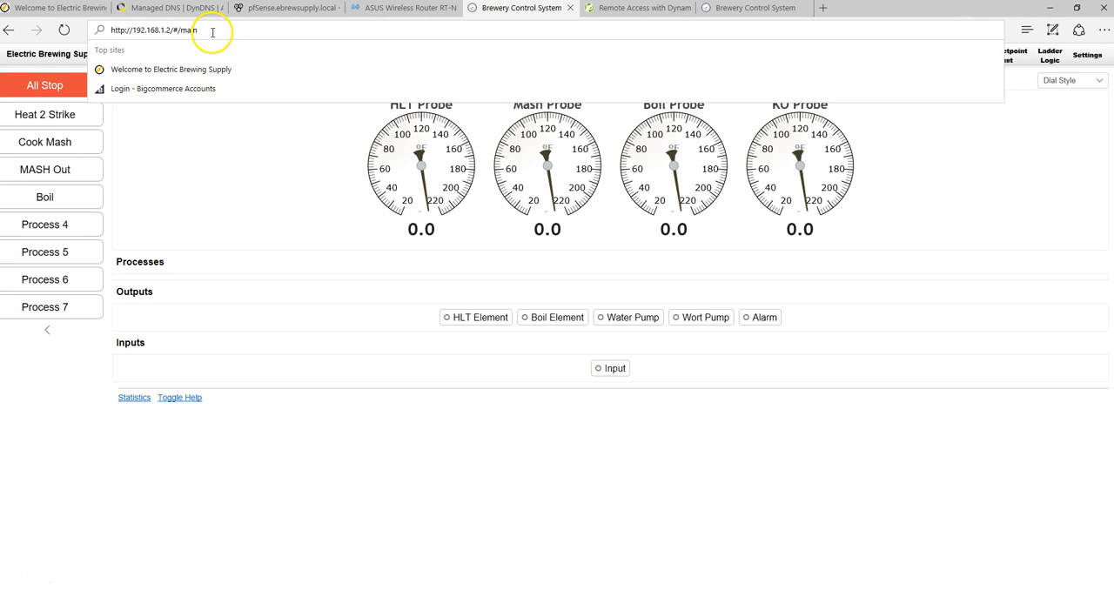
left_click(736, 8)
left_click(531, 9)
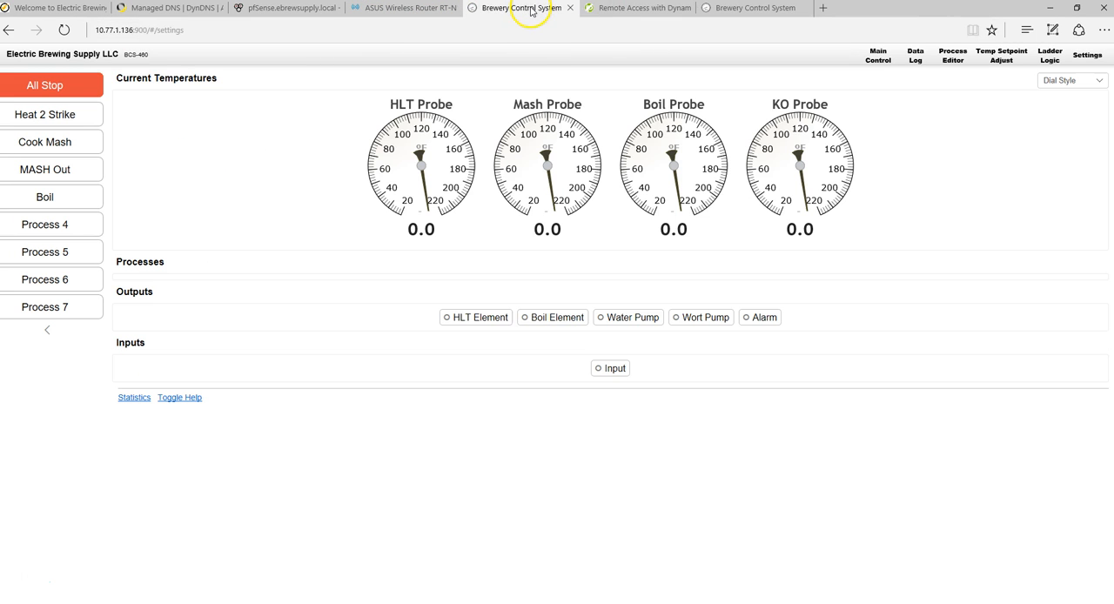
left_click(169, 33)
key("Escape")
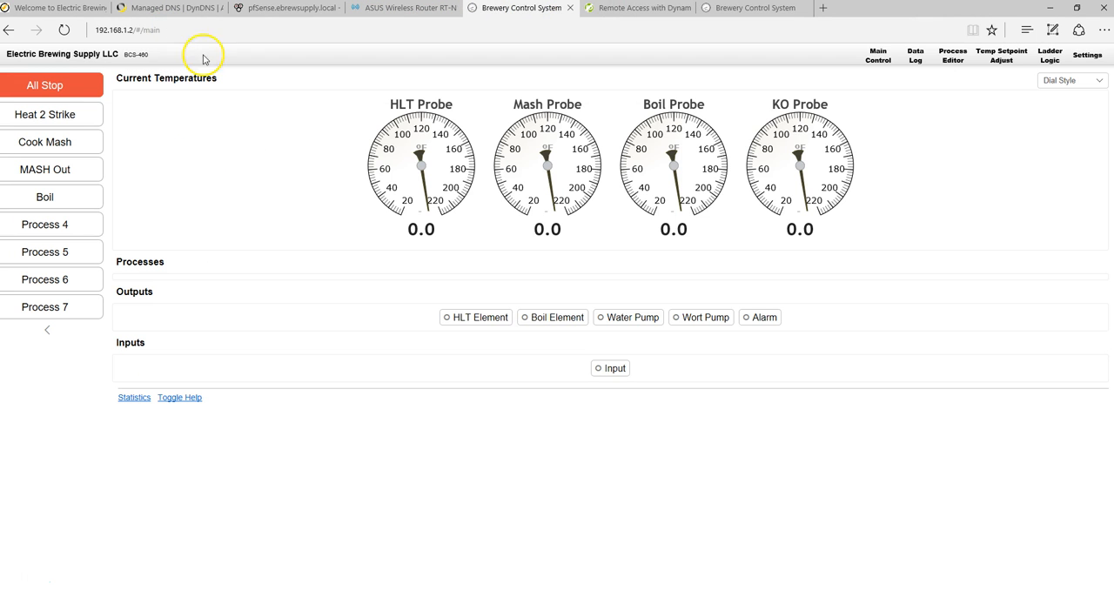
left_click(63, 30)
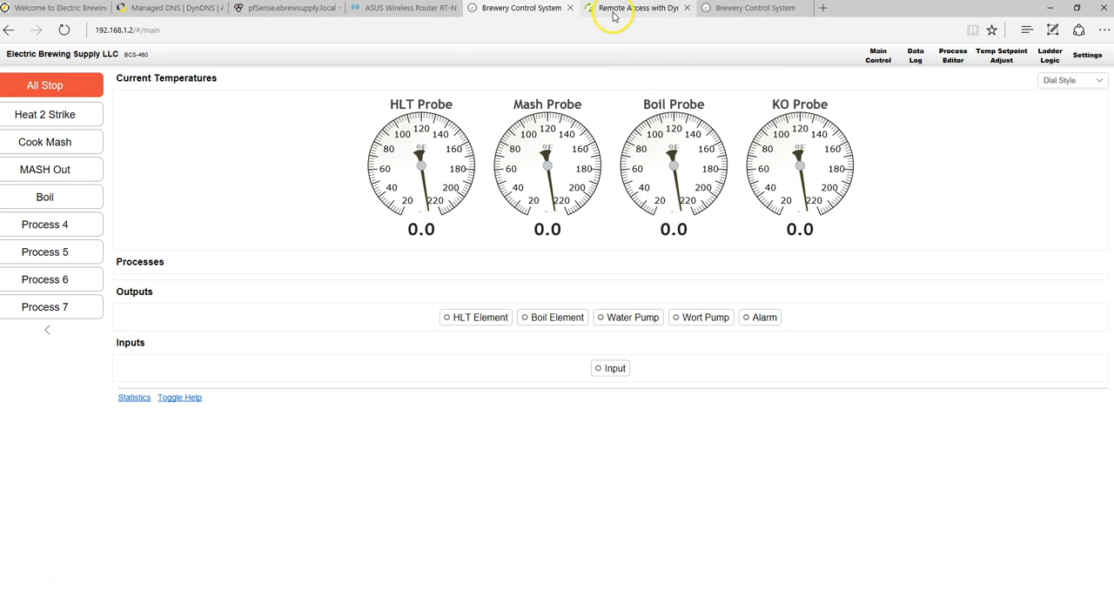
- Review the router's PPTP VPN server configuration and return to the brewery controller page at 192.168.1.2
left_click(427, 11)
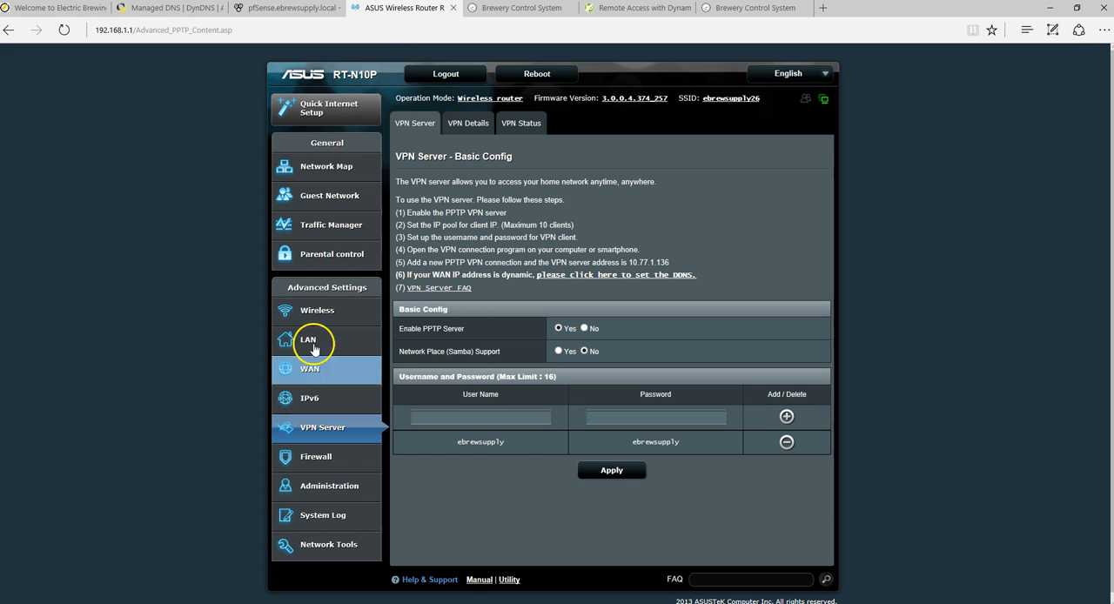
left_click(550, 10)
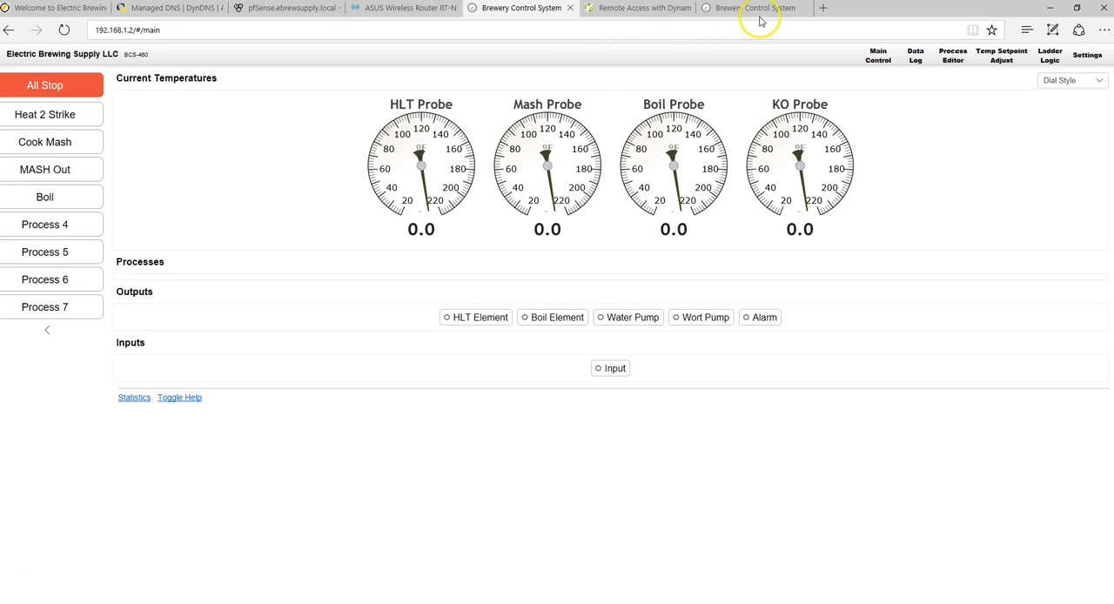
- Load openvpn.com in a new browser tab
left_click(823, 8)
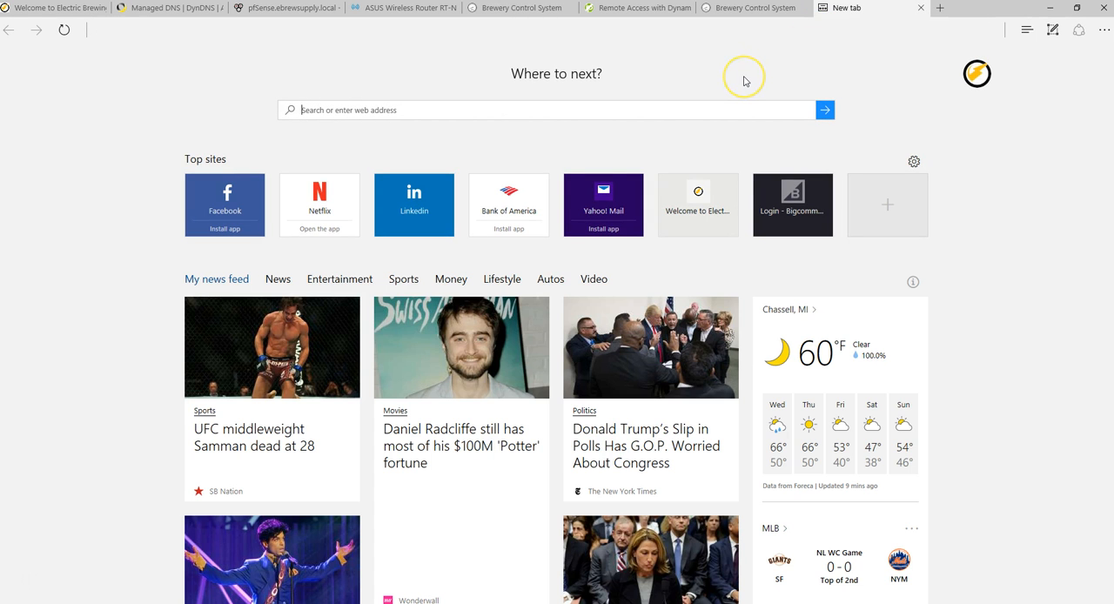
type("open")
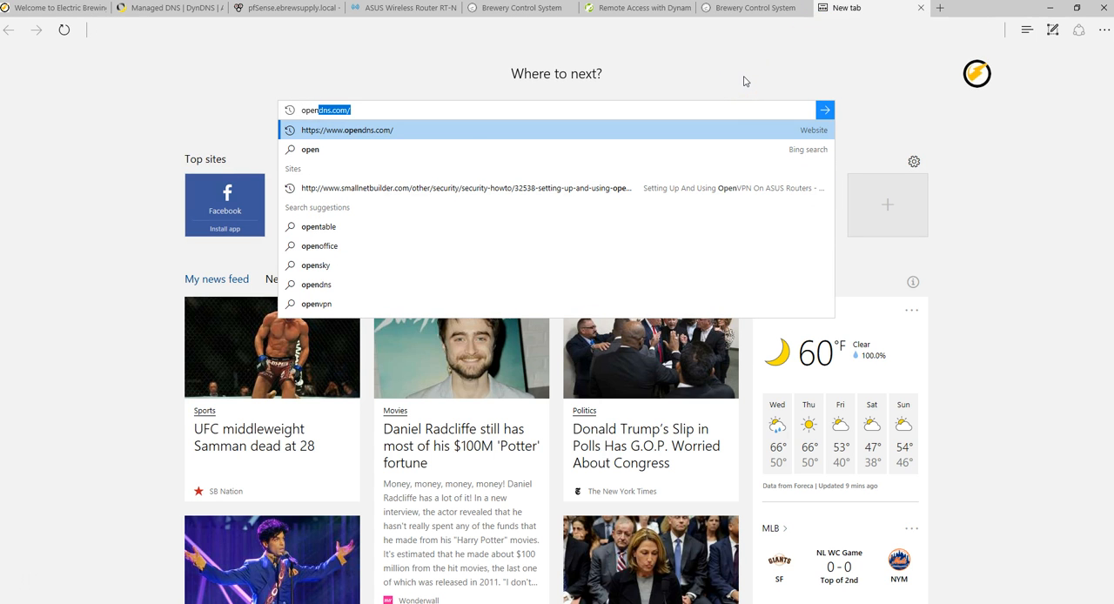
type("vpn.c")
key("Return")
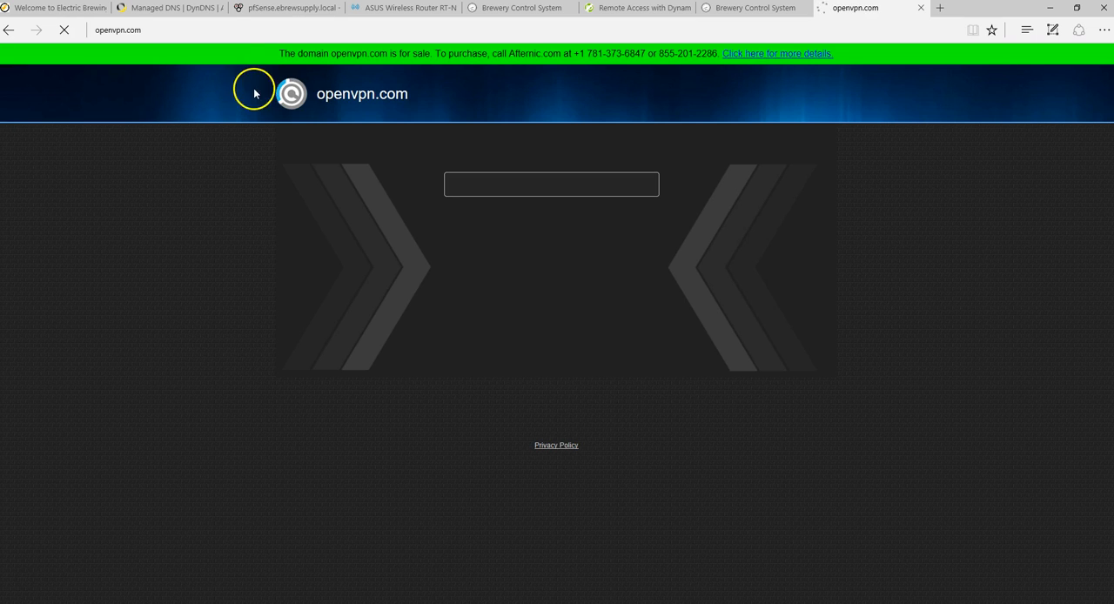
- Change the address to openvpn.org and load the OpenVPN site to show its client downloads, including Android
left_click(294, 30)
left_click(299, 29)
key("BackSpace")
key("BackSpace")
key("BackSpace")
key("BackSpace")
key("BackSpace")
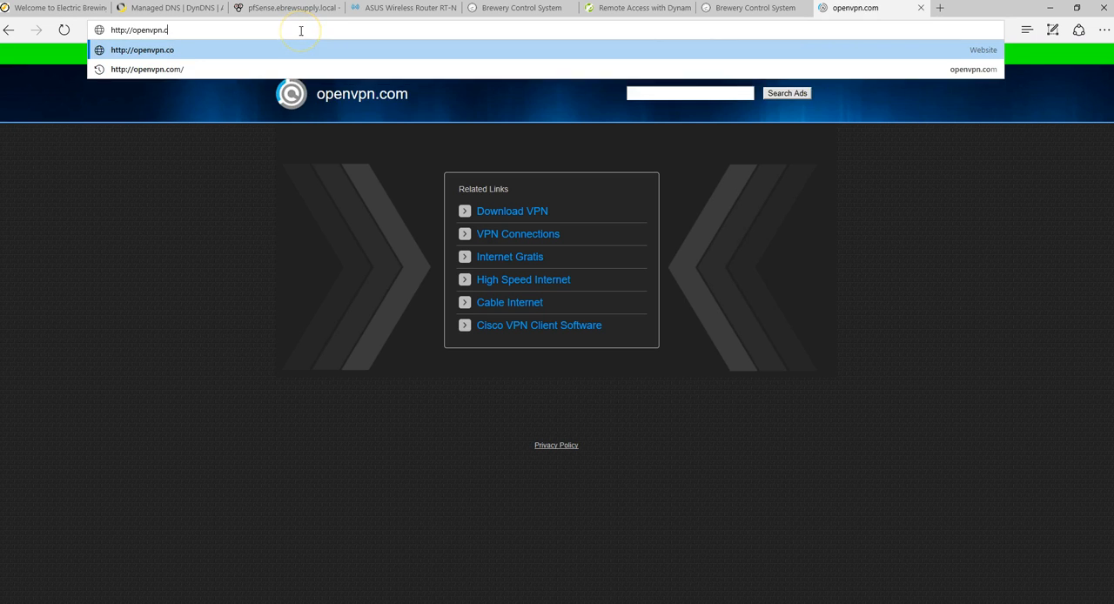
type("org")
key("Return")
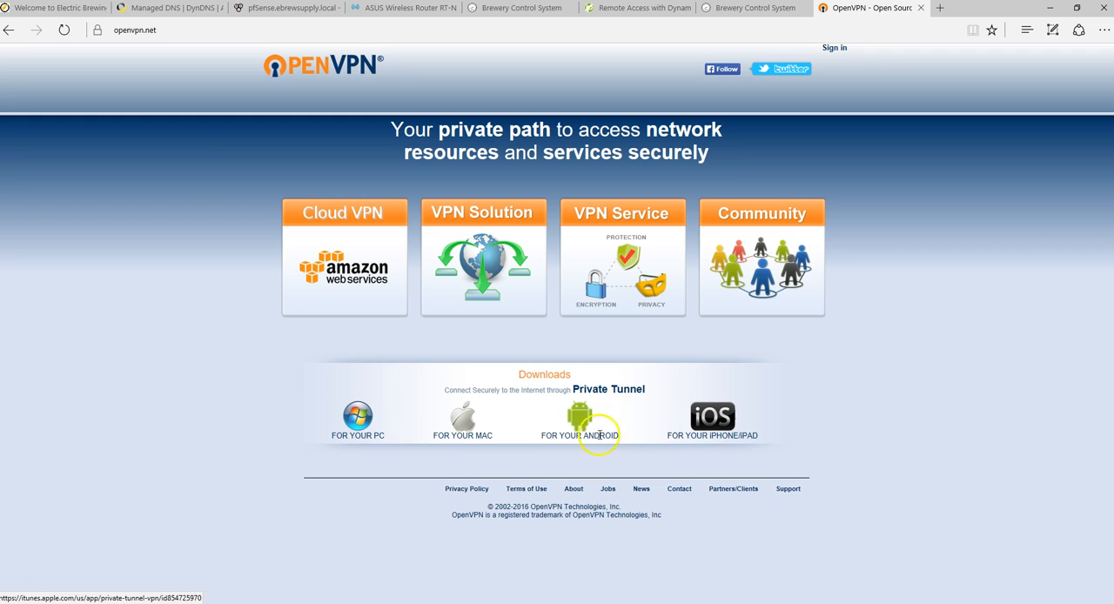
left_click(573, 434)
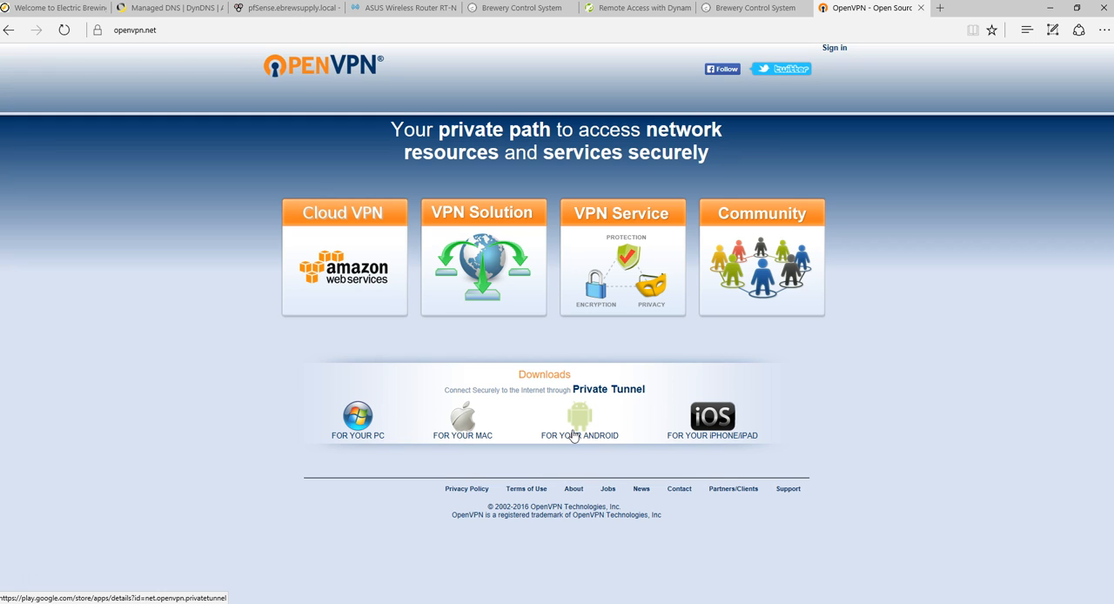
- Review the controller page at 192.168.1.2, the router's VPN server settings and the No-IP Dynamic DNS plans
left_click(557, 10)
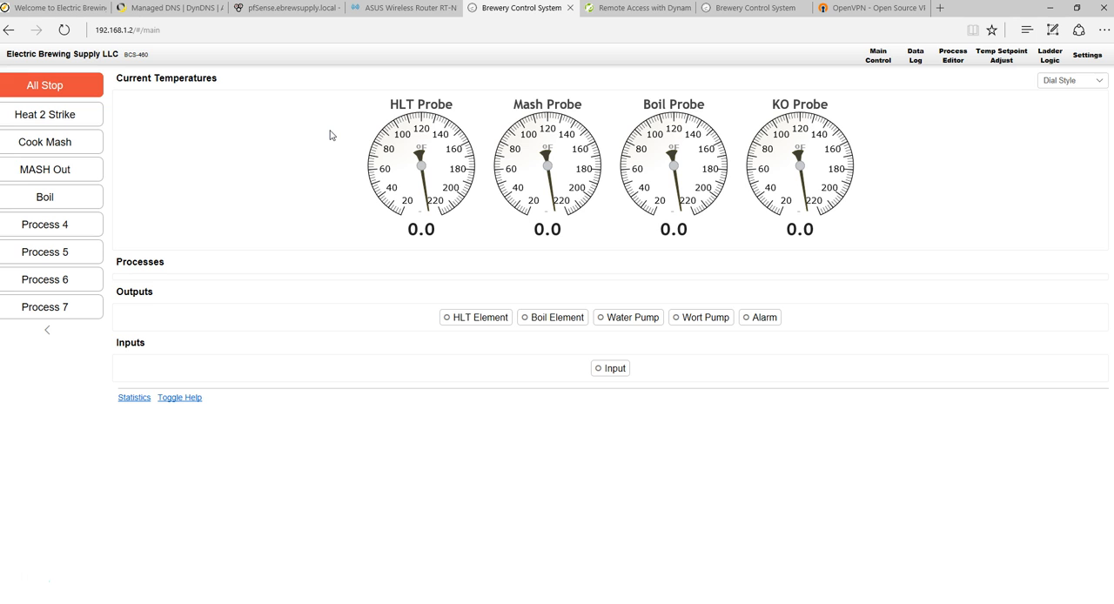
left_click(423, 16)
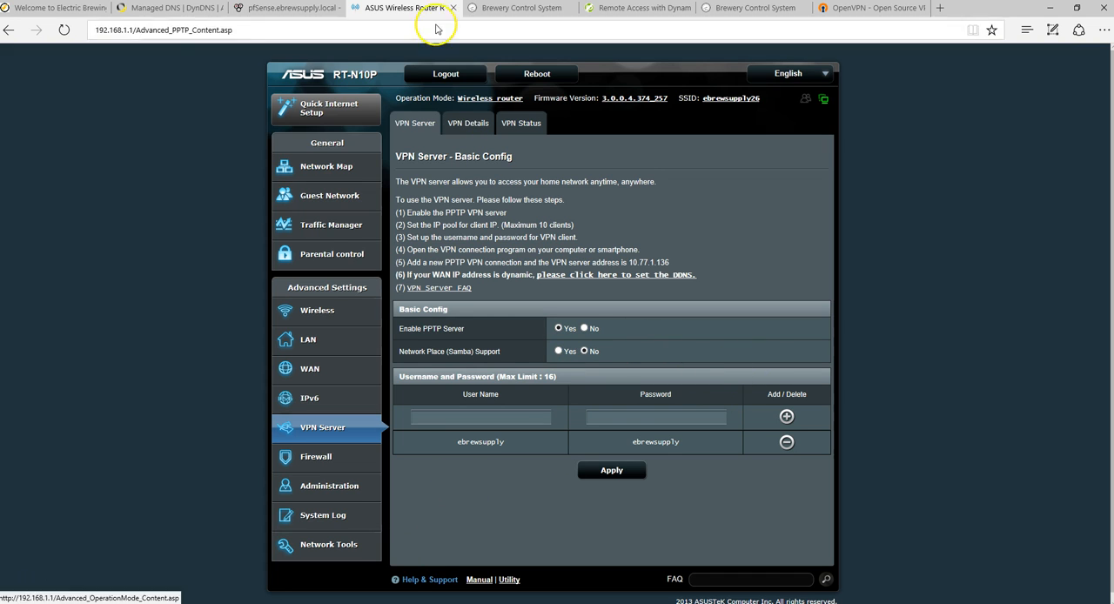
mouse_move(516, 16)
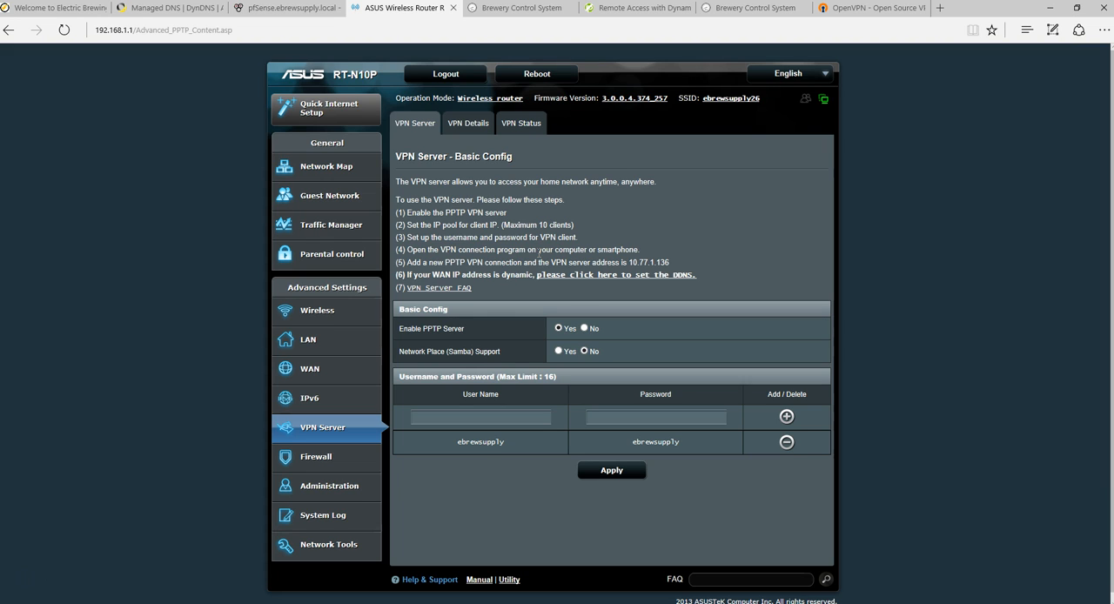
left_click(693, 171)
left_click(639, 8)
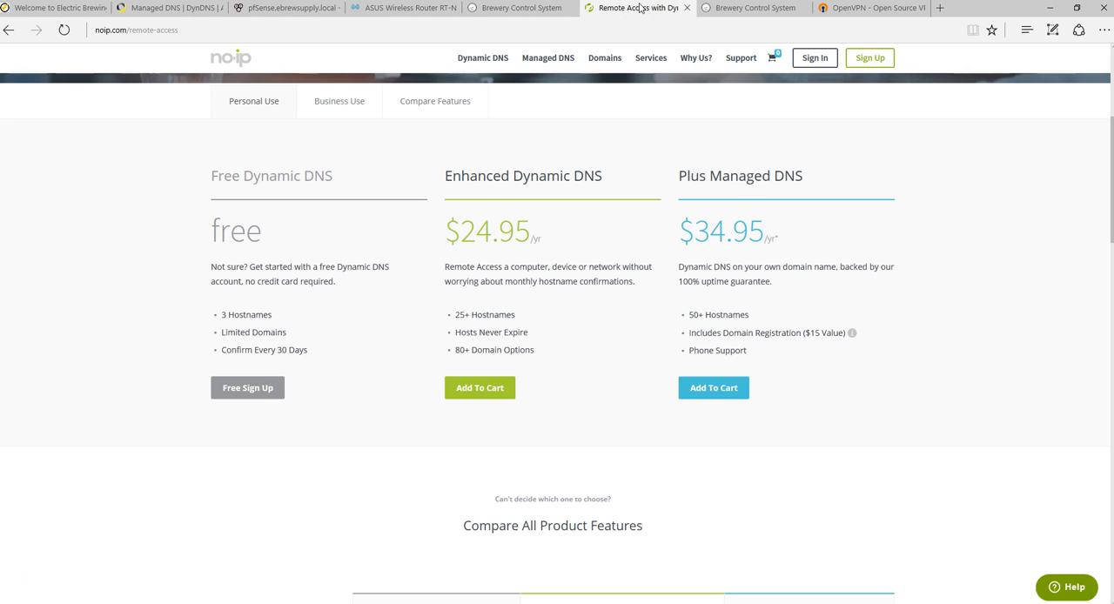
- Show the OpenVPN site and close the second Brewery Control System page beside it
left_click(866, 11)
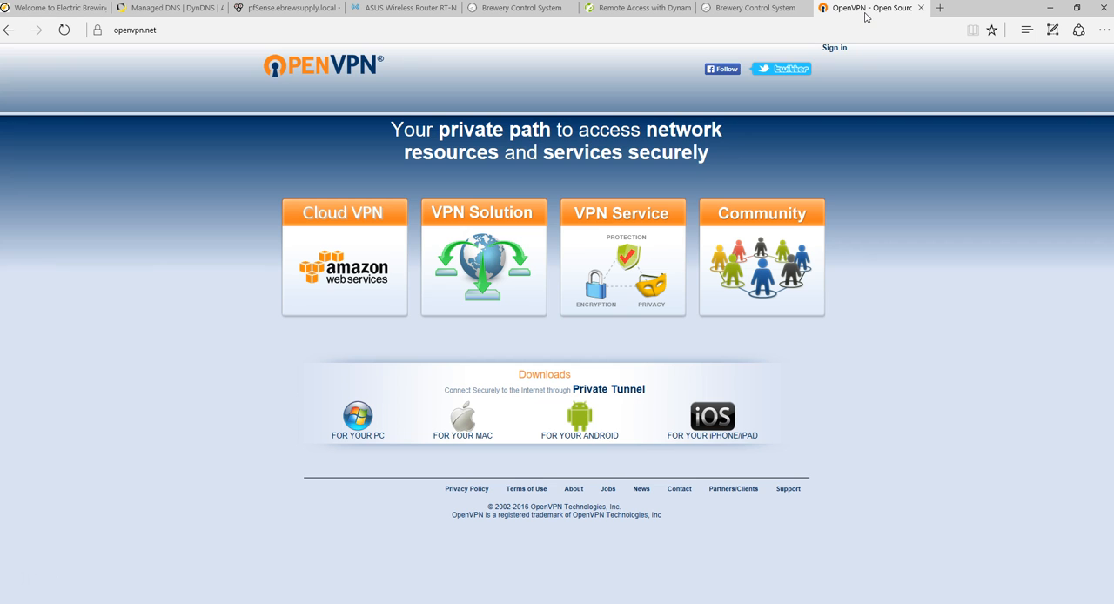
left_click(804, 9)
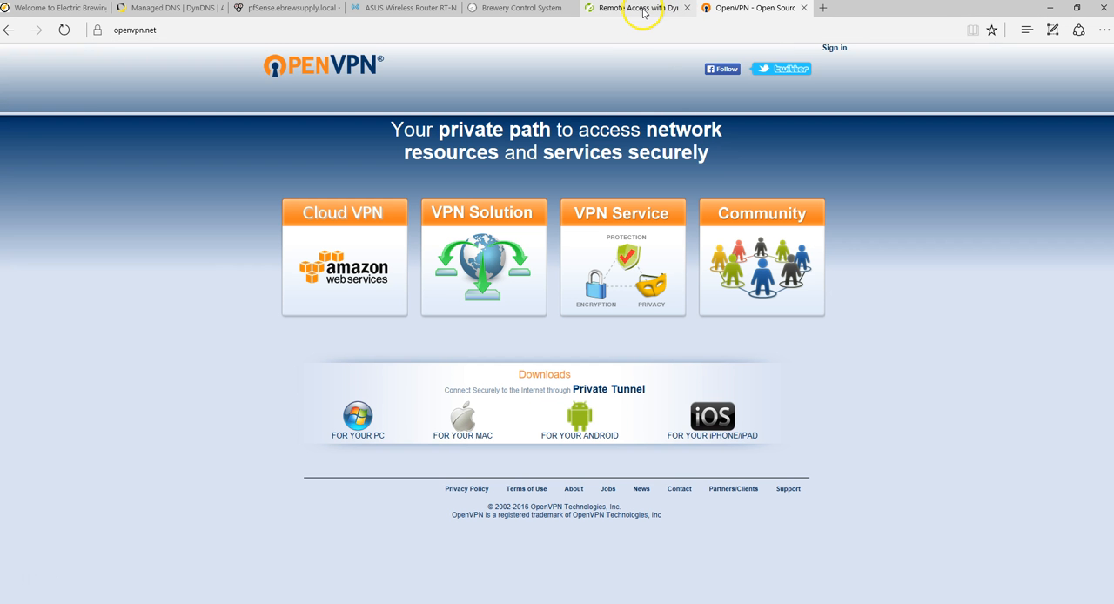
- Revisit the No-IP plans page, the controller page at 192.168.1.2 and the router's VPN server configuration
left_click(642, 11)
left_click(521, 8)
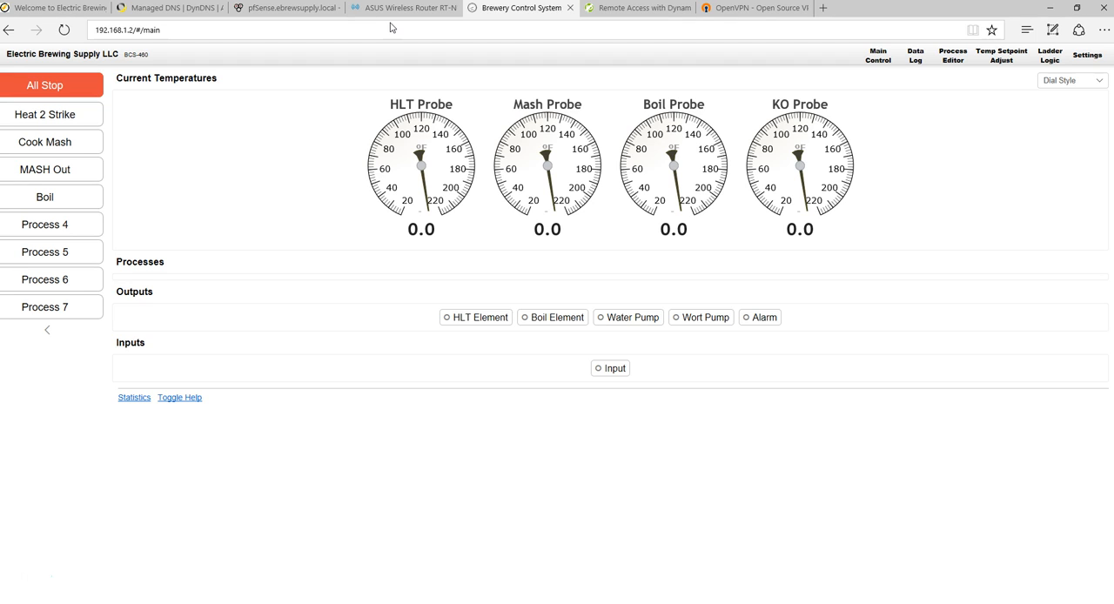
left_click(428, 11)
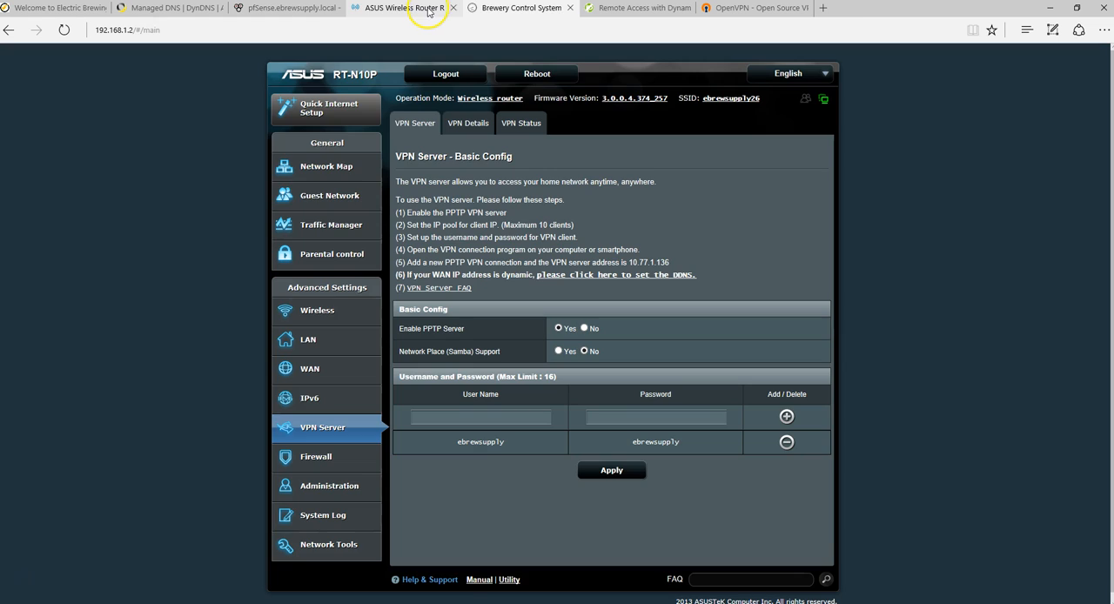